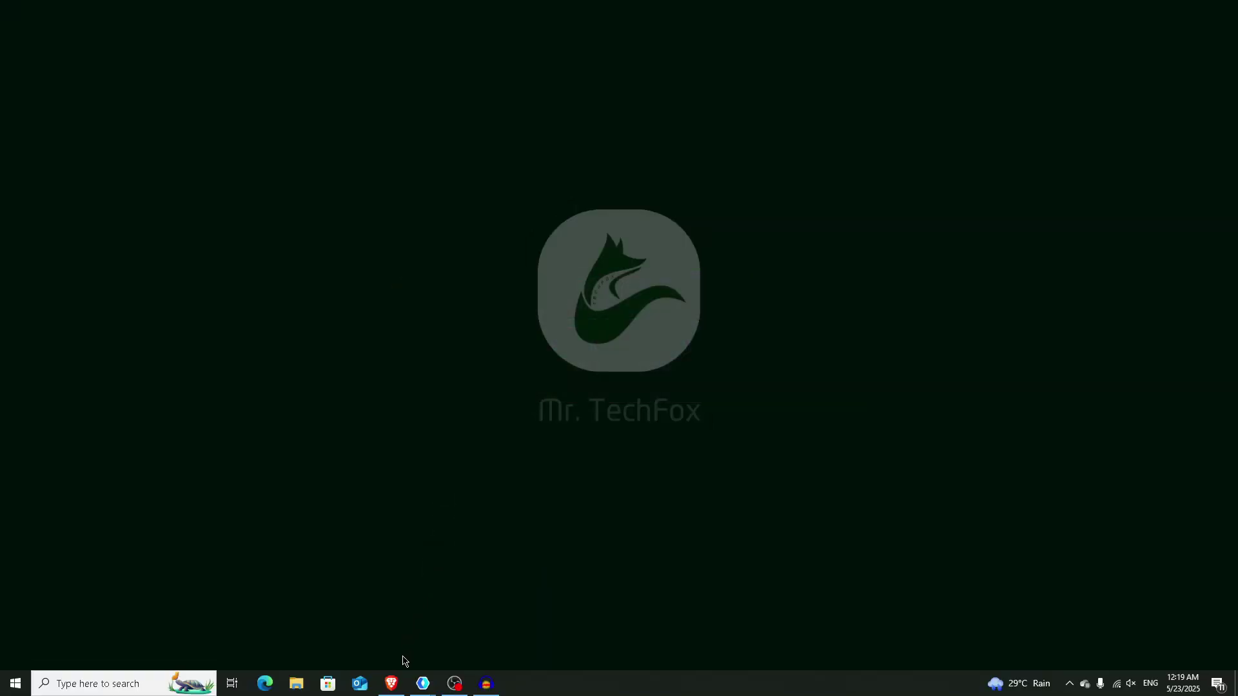
Step: Search the web in Brave for 'office customization tool'
{"action": "left_click", "coordinate": [395, 685]}
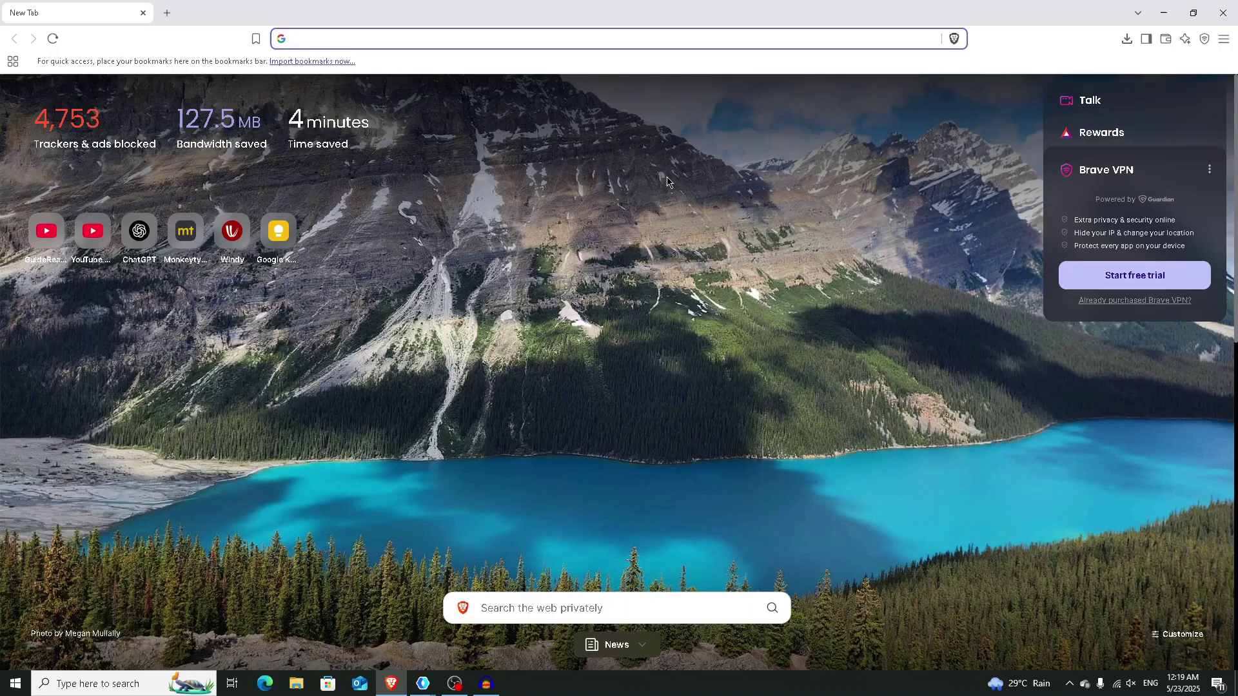
{"action": "type", "text": "off"}
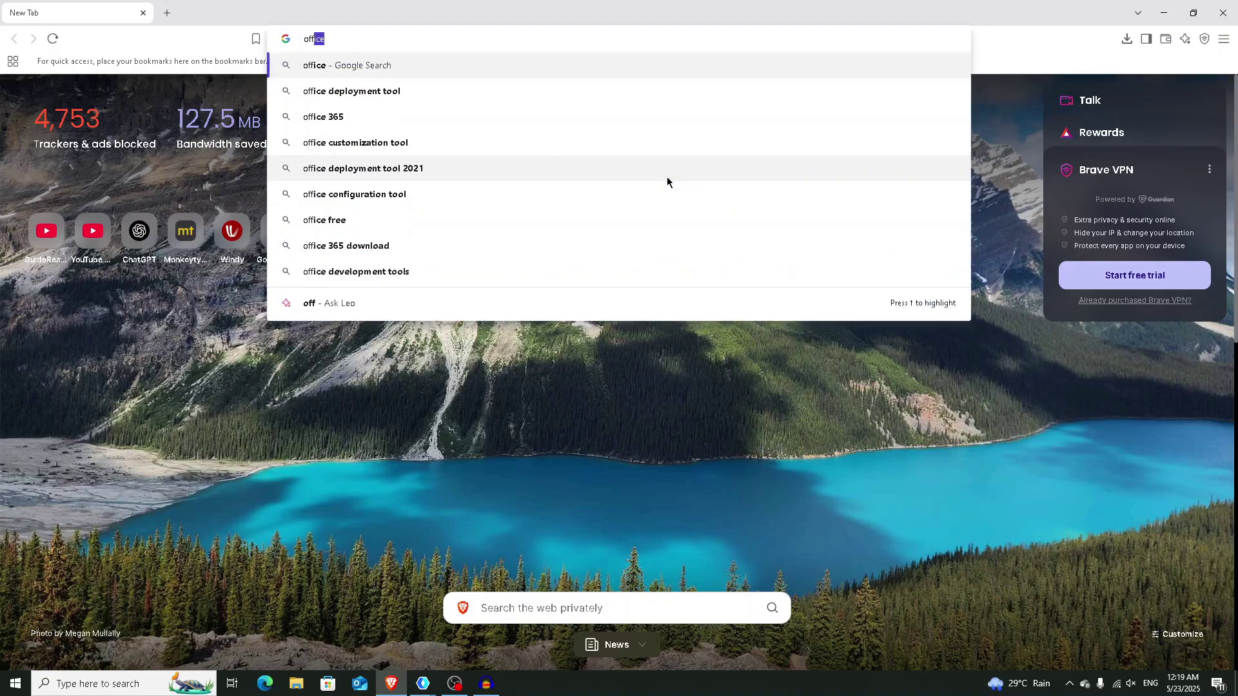
{"action": "type", "text": "ice cust"}
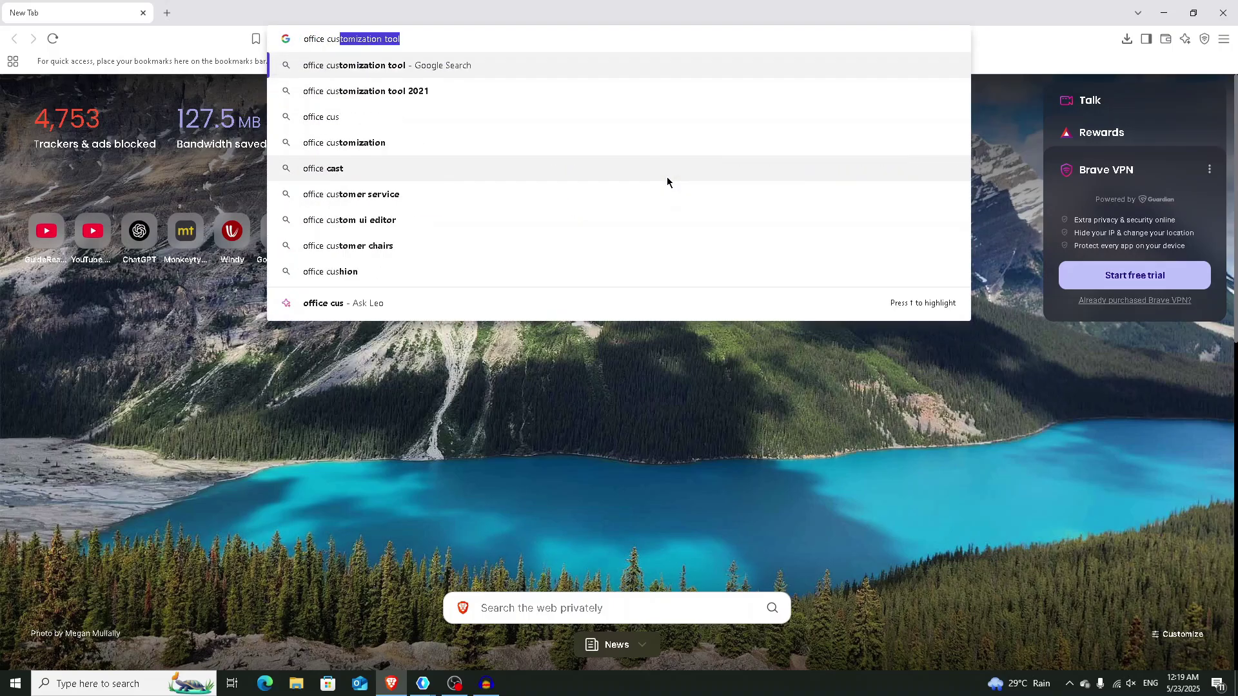
{"action": "key", "text": "End"}
{"action": "key", "text": "Return"}
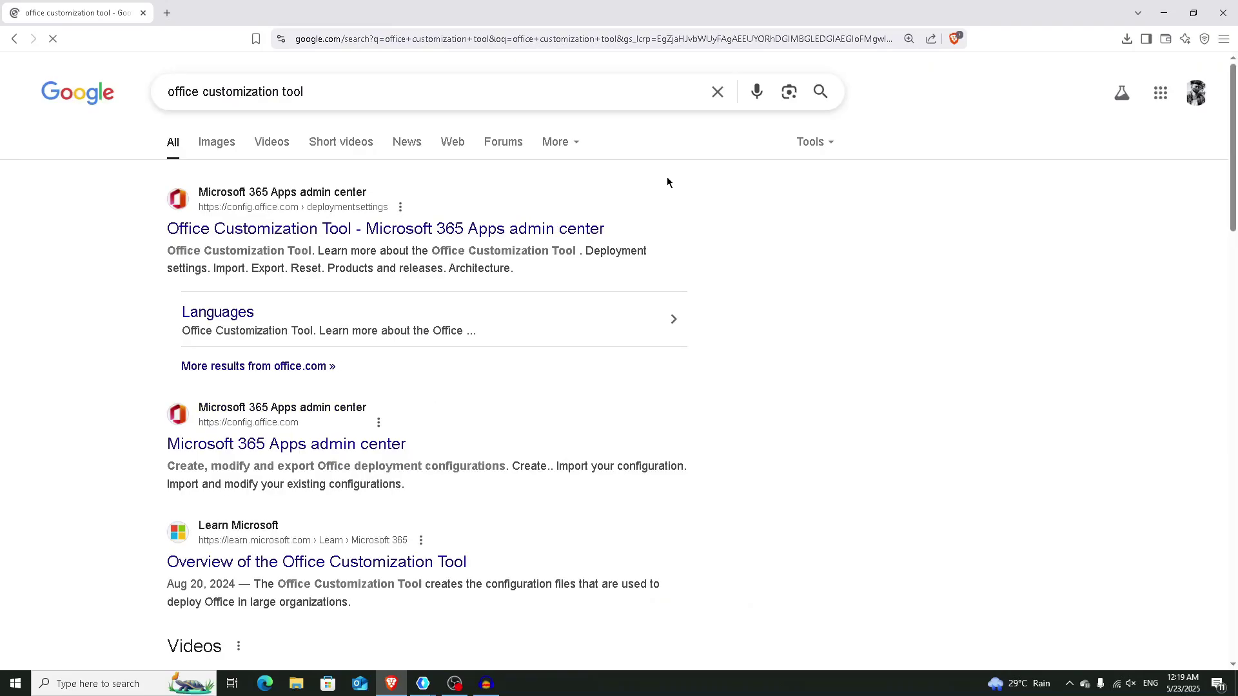
Step: Open the Office Customization Tool and choose Microsoft 365 Apps for enterprise as the suite
{"action": "left_click", "coordinate": [508, 233]}
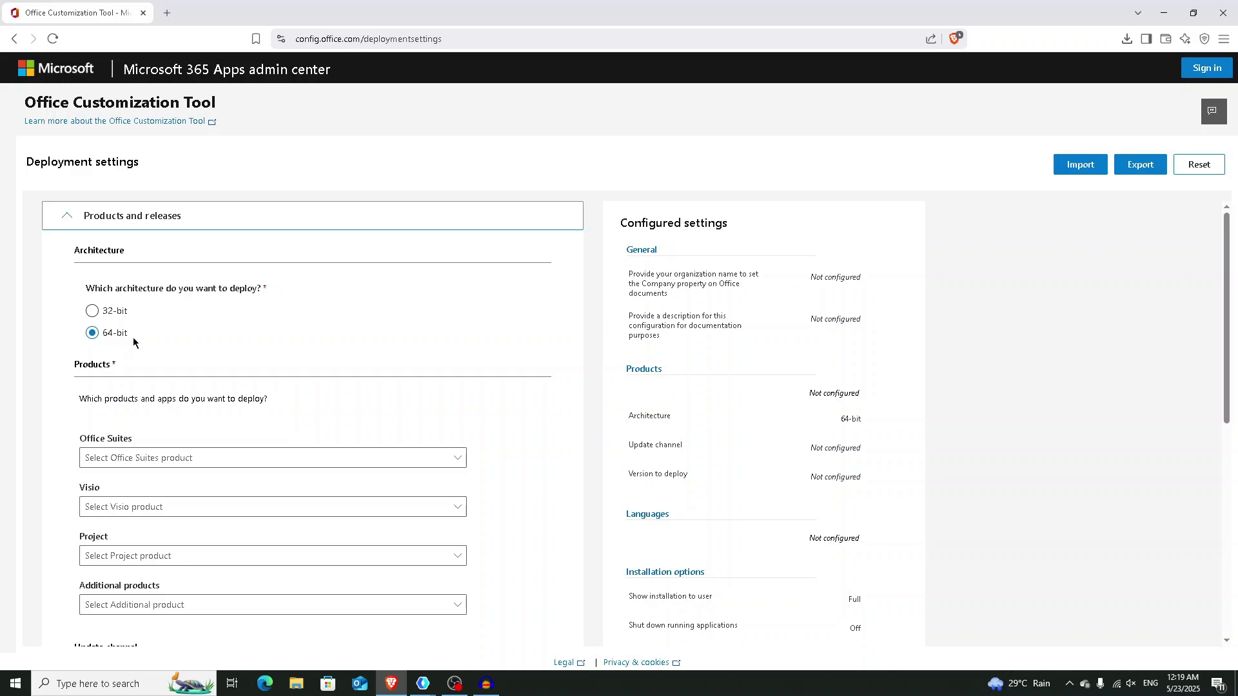
{"action": "scroll", "coordinate": [360, 372], "scroll_direction": "down", "scroll_amount": 1}
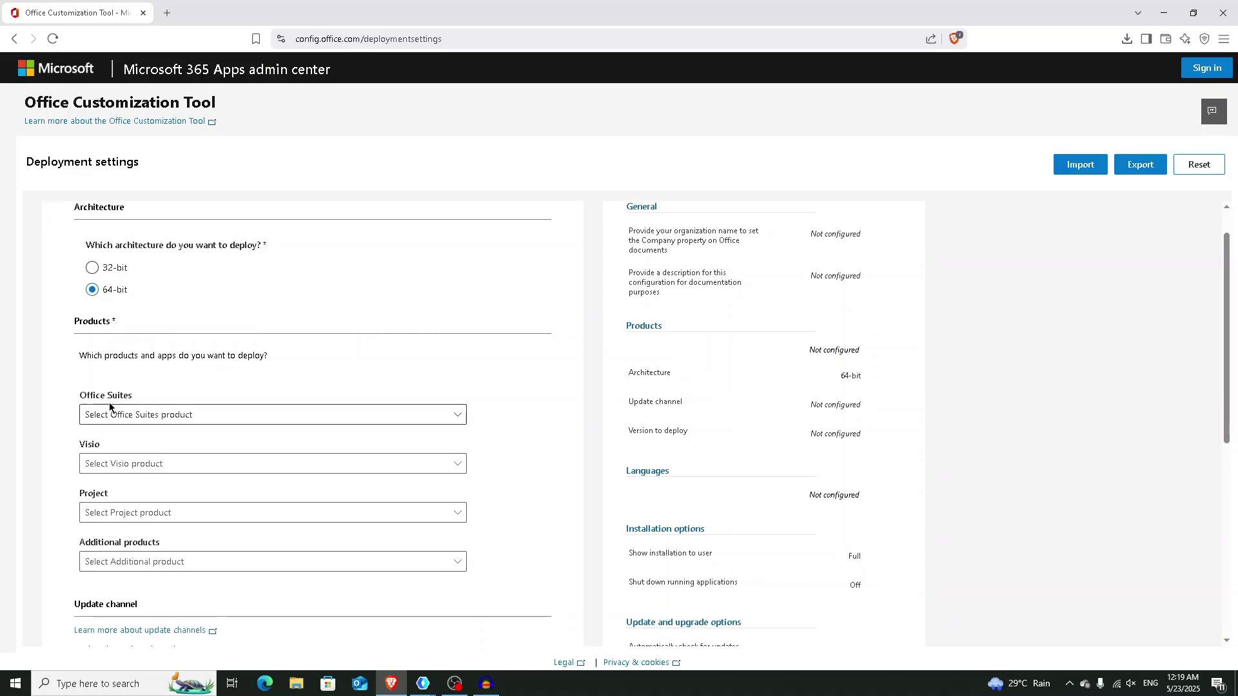
{"action": "left_click", "coordinate": [363, 414]}
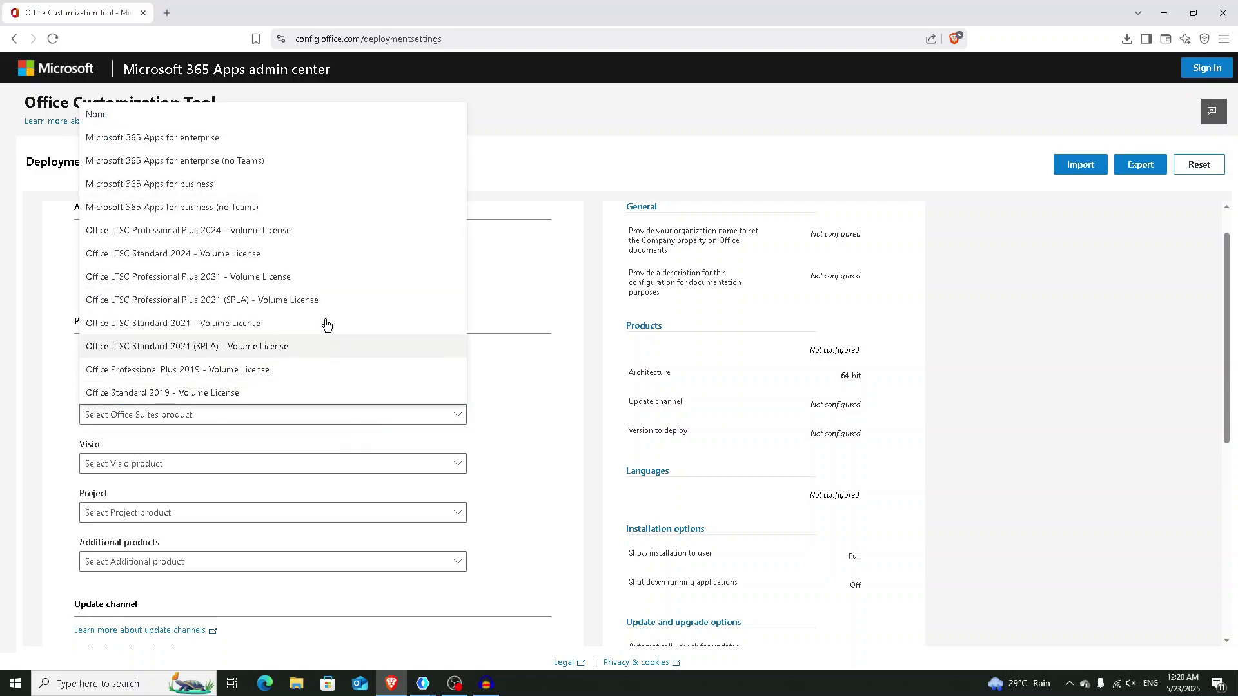
{"action": "left_click", "coordinate": [279, 146]}
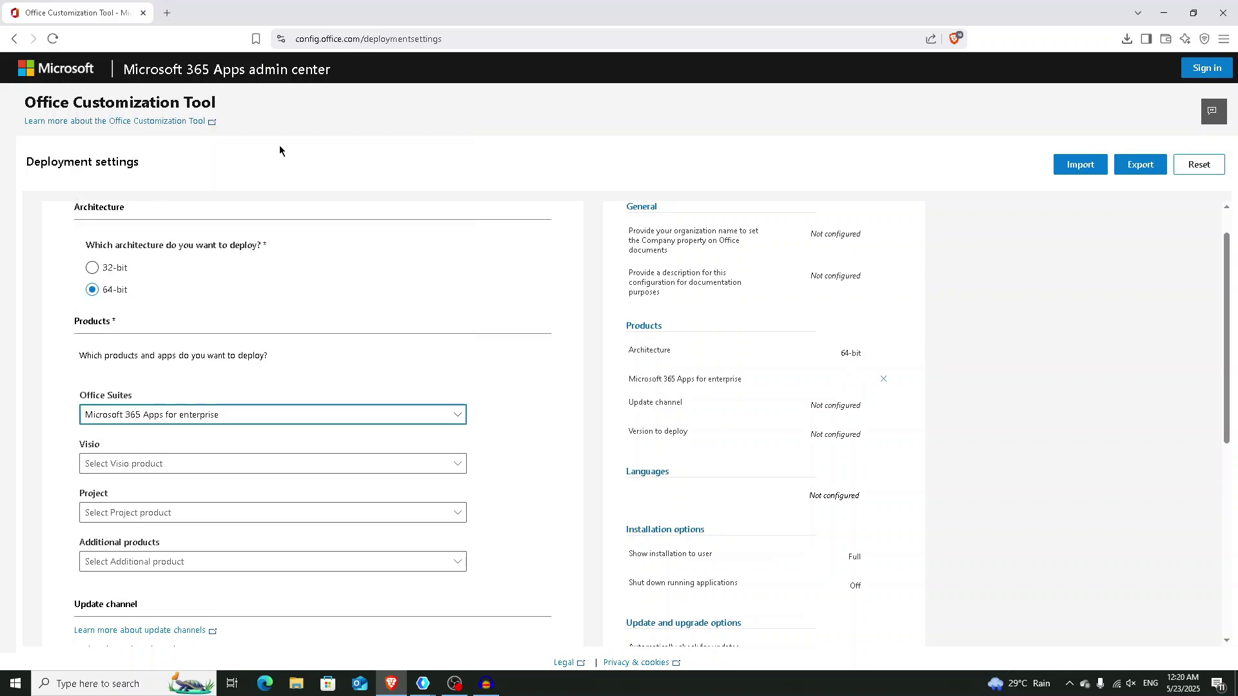
{"action": "scroll", "coordinate": [375, 374], "scroll_direction": "down", "scroll_amount": 1}
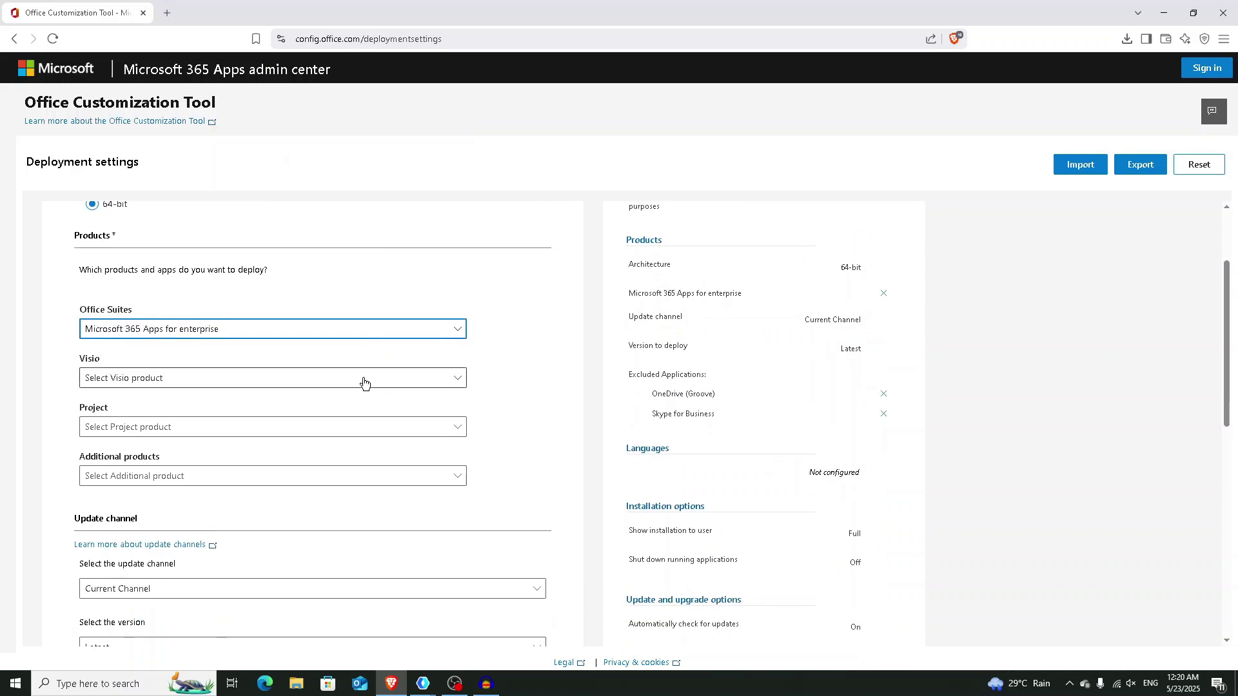
Step: Add Visio LTSC Professional 2021 and Project Professional 2021 volume license products
{"action": "left_click", "coordinate": [269, 380]}
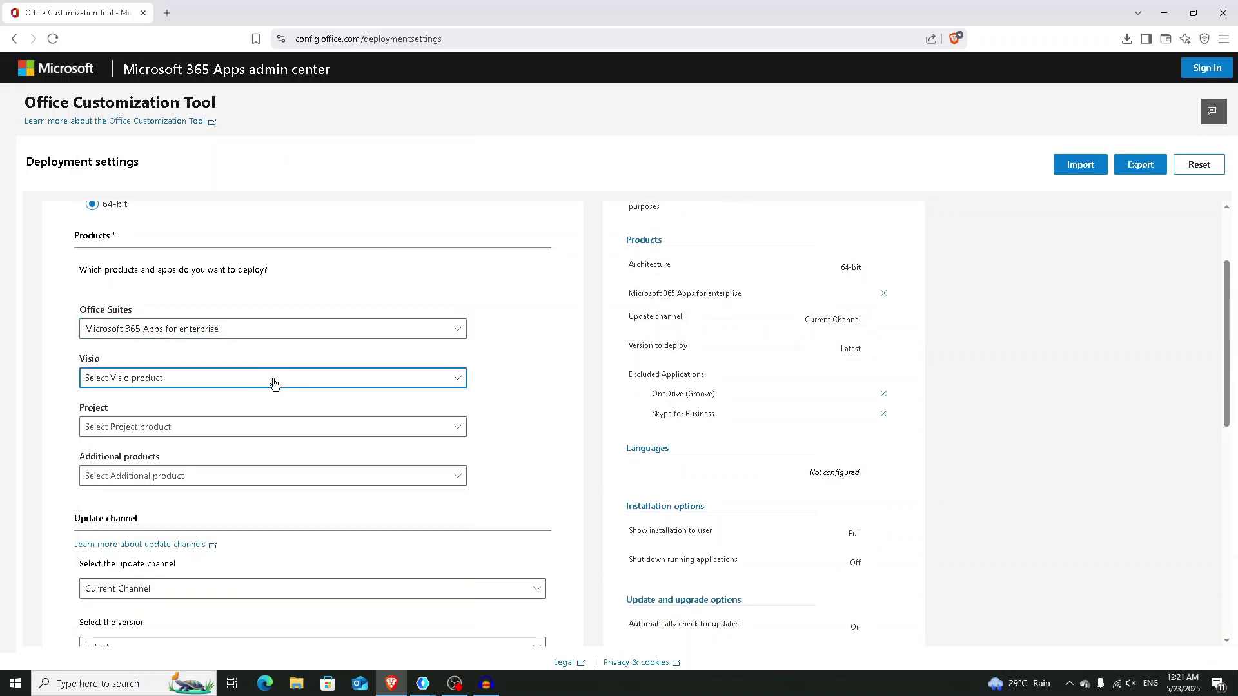
{"action": "left_click", "coordinate": [269, 379]}
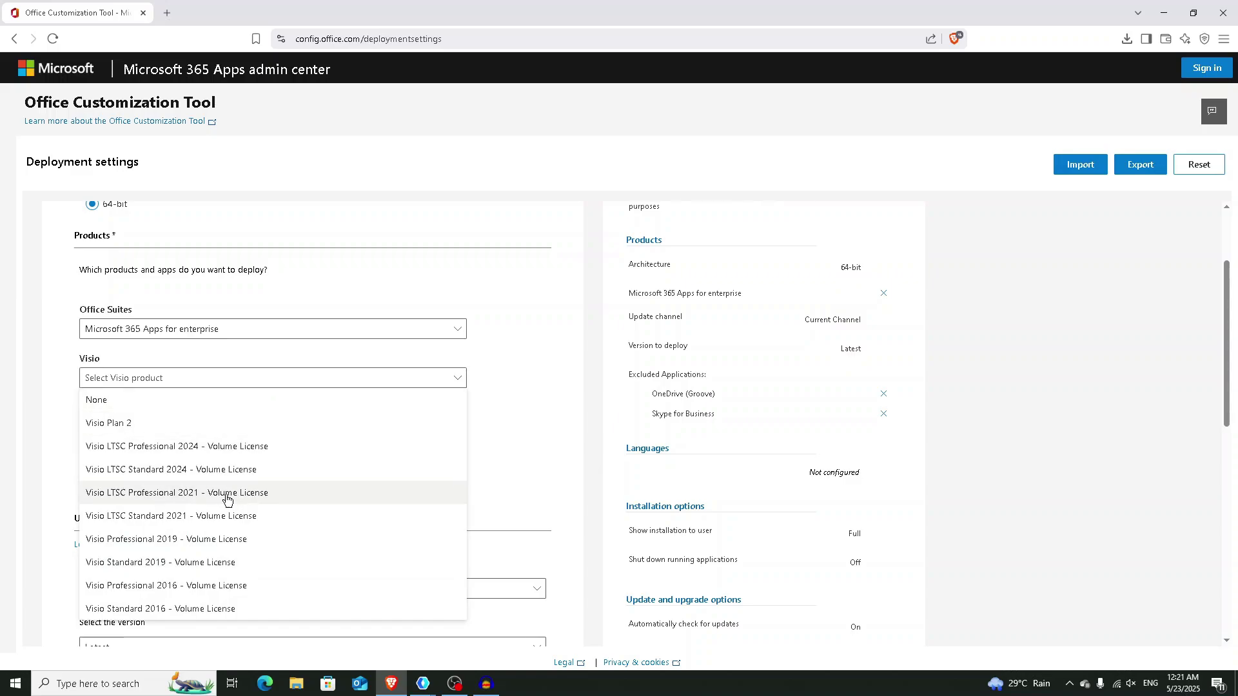
{"action": "left_click", "coordinate": [228, 498]}
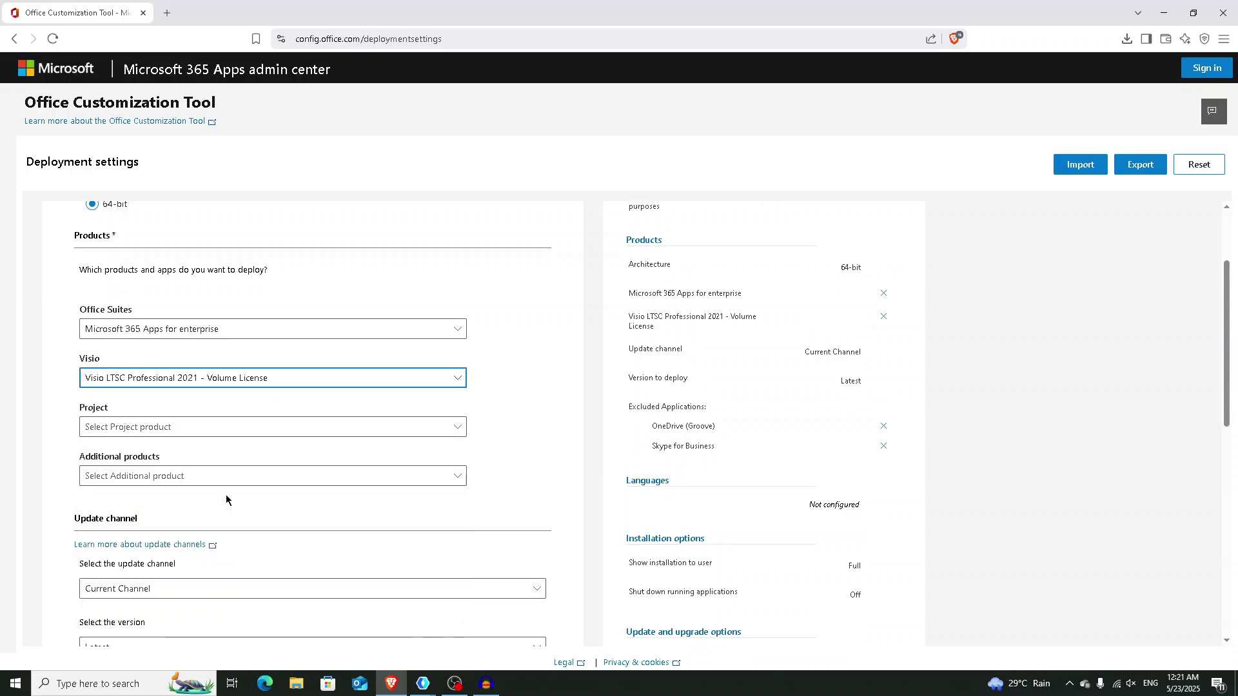
{"action": "left_click", "coordinate": [231, 433]}
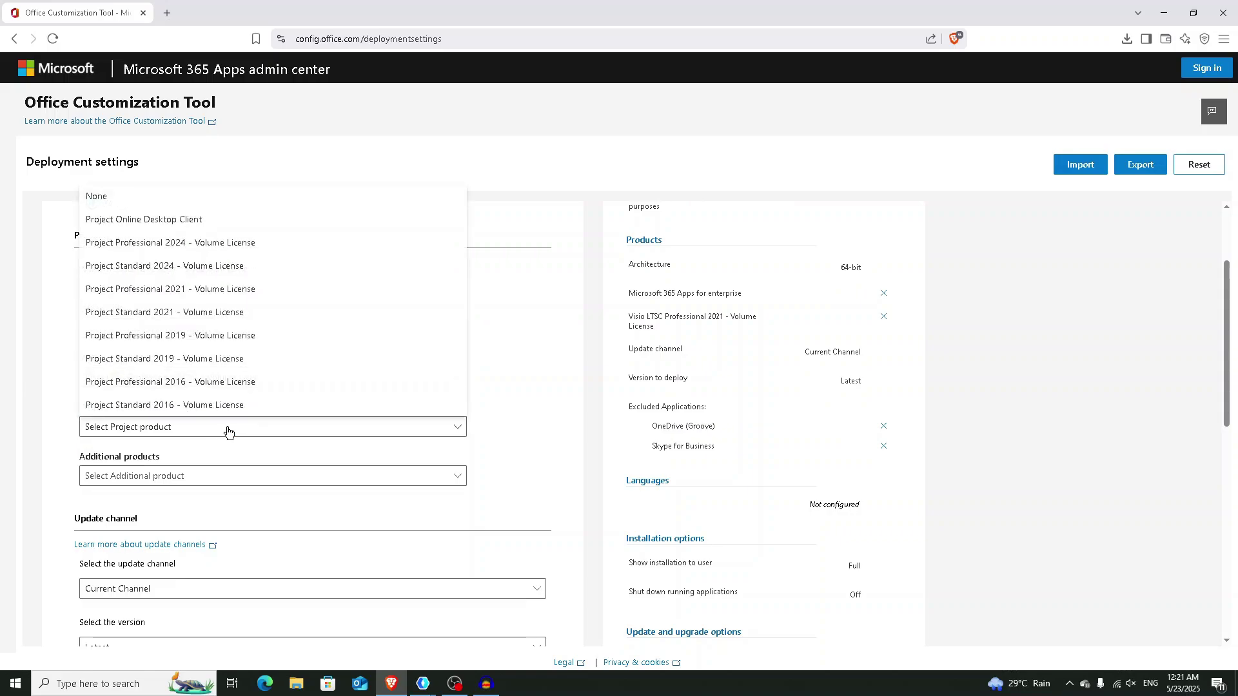
{"action": "left_click", "coordinate": [200, 293]}
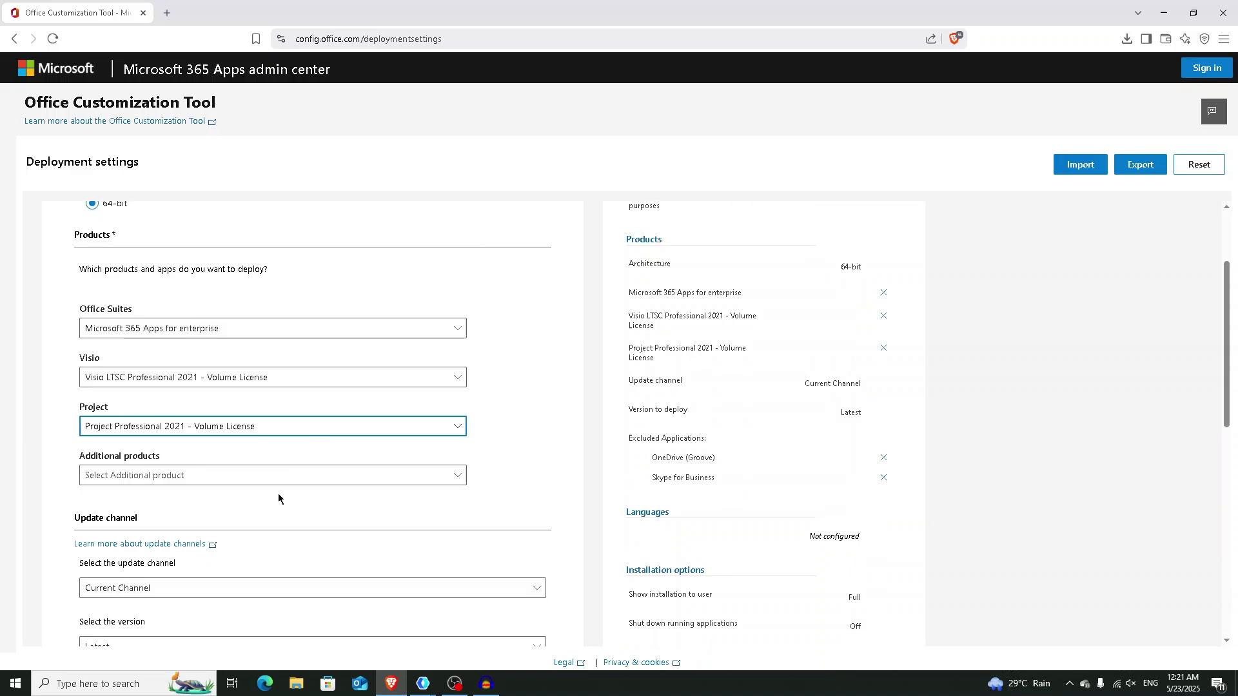
{"action": "scroll", "coordinate": [319, 454], "scroll_direction": "down", "scroll_amount": 3}
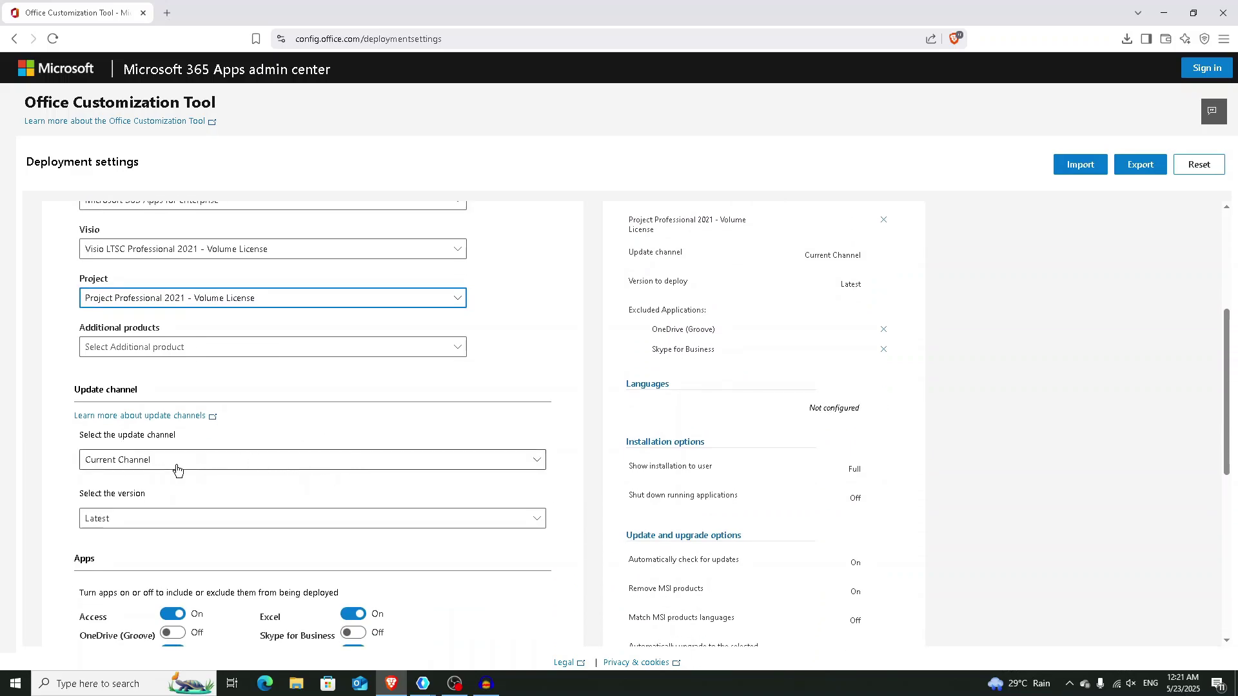
Step: Set the update channel to Monthly Enterprise Channel with the Latest version
{"action": "left_click", "coordinate": [182, 466]}
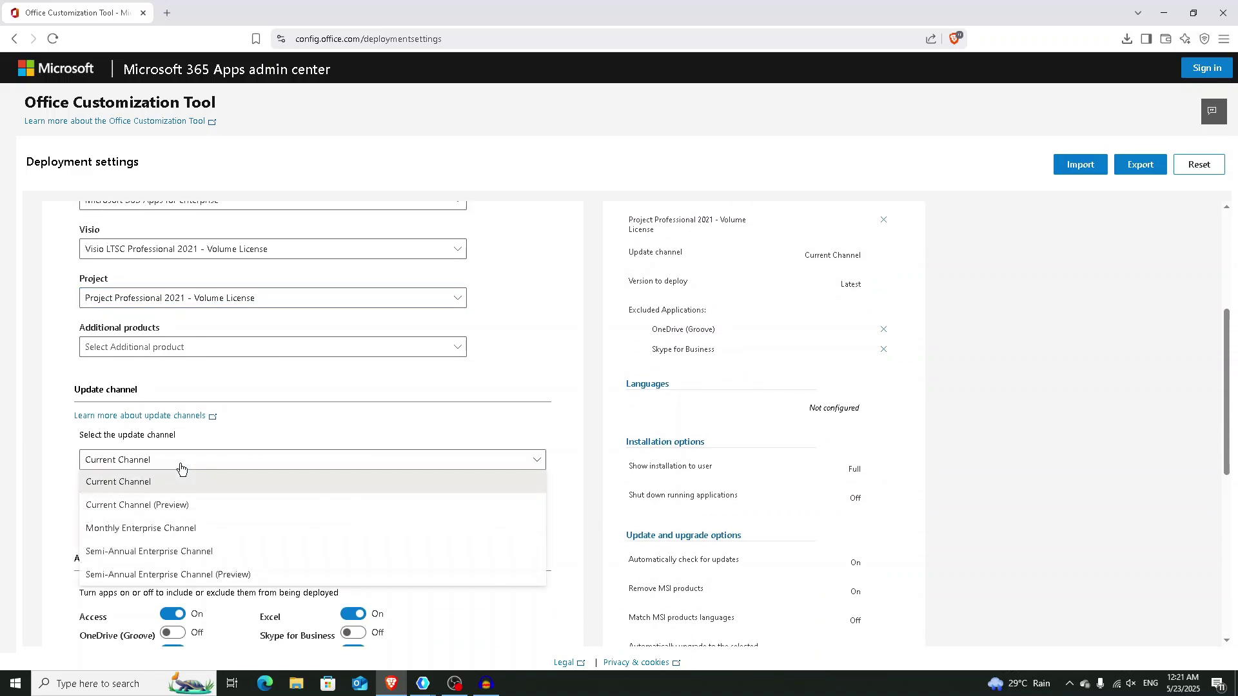
{"action": "left_click", "coordinate": [209, 533]}
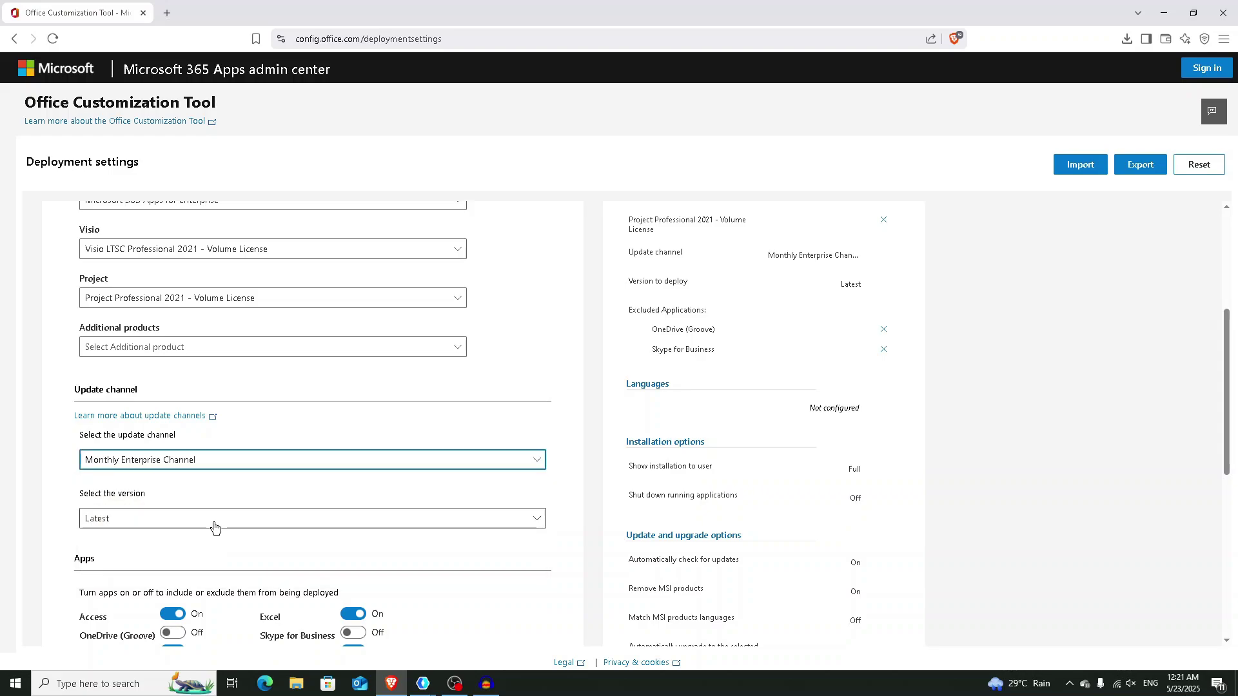
{"action": "scroll", "coordinate": [243, 479], "scroll_direction": "down", "scroll_amount": 1}
{"action": "left_click", "coordinate": [194, 475]}
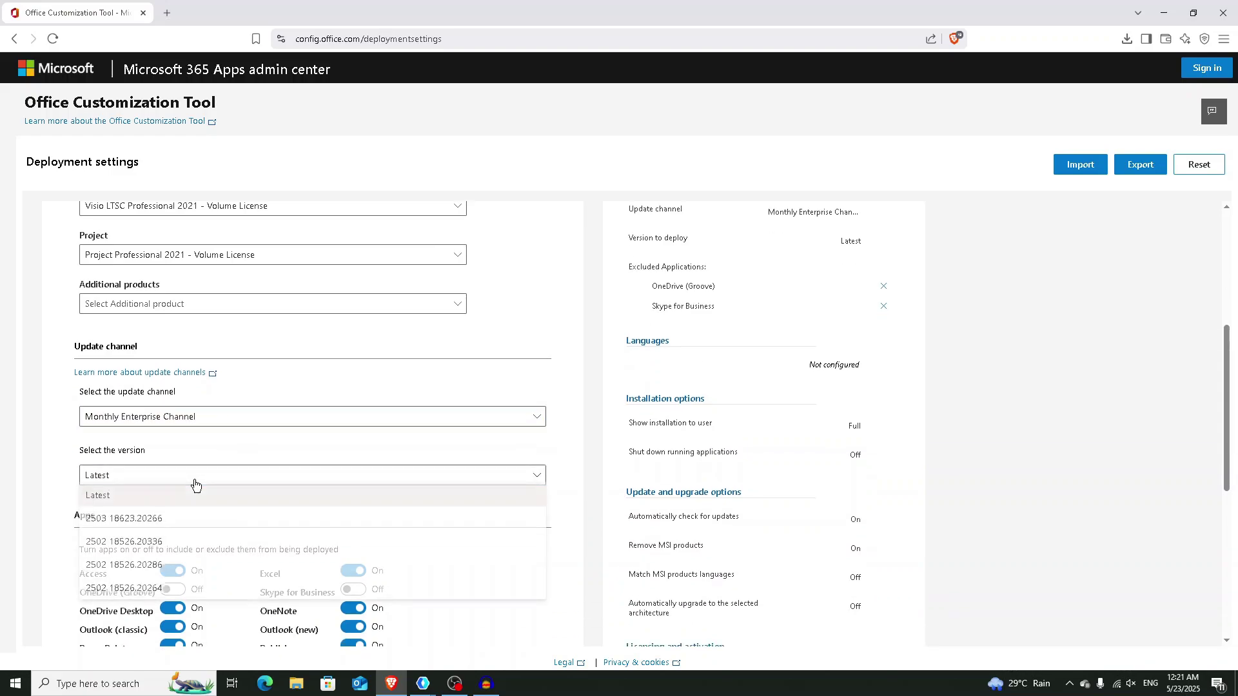
{"action": "left_click", "coordinate": [183, 502]}
{"action": "scroll", "coordinate": [334, 487], "scroll_direction": "down", "scroll_amount": 3}
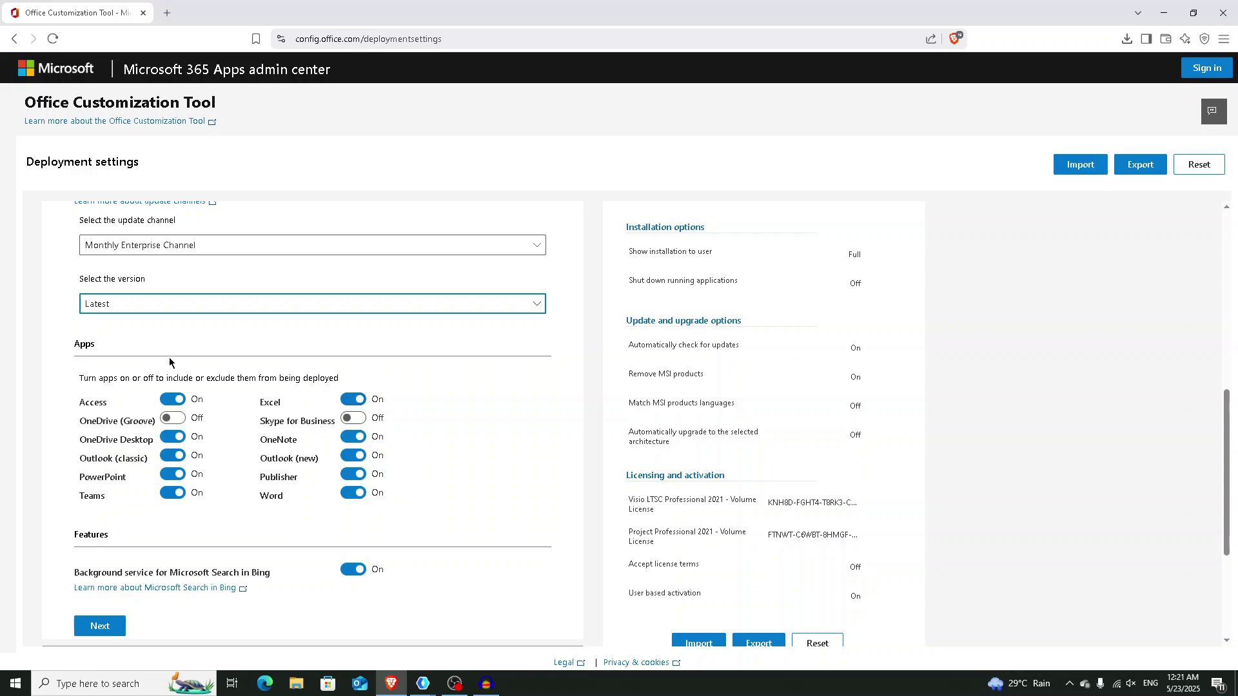
Step: Exclude Excel, OneNote, Outlook (new and classic), Teams, OneDrive Desktop and Access
{"action": "left_click", "coordinate": [353, 399]}
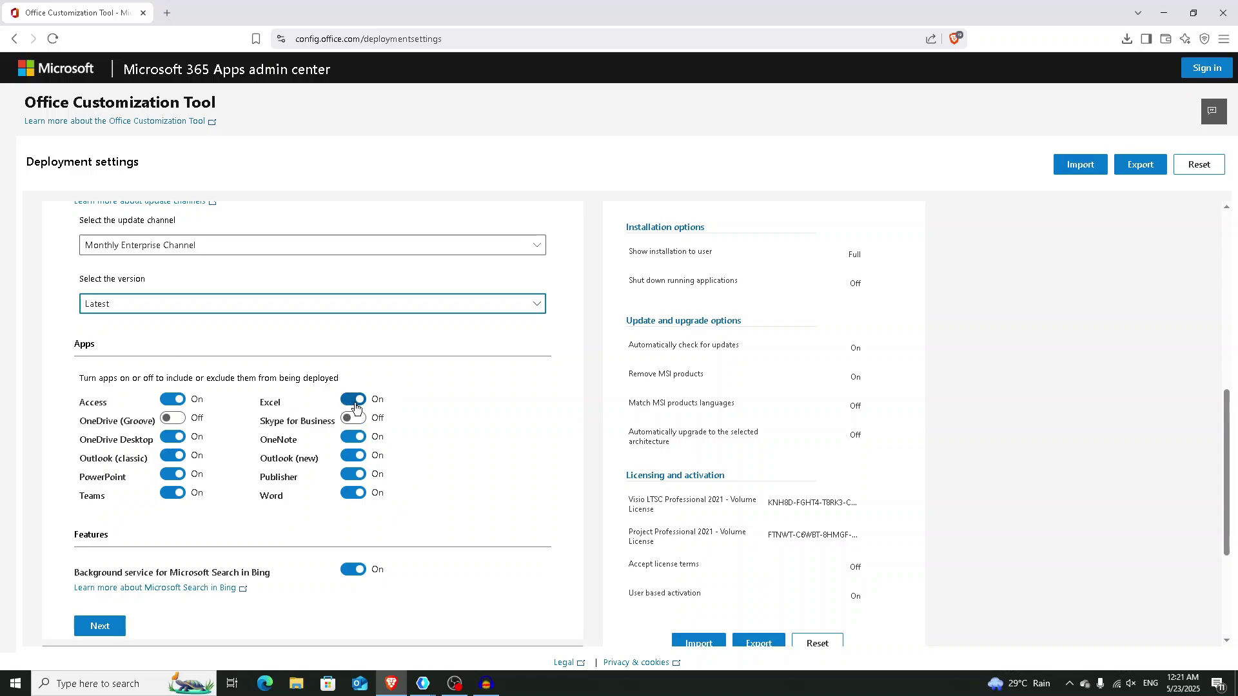
{"action": "left_click", "coordinate": [353, 437]}
{"action": "left_click", "coordinate": [353, 456]}
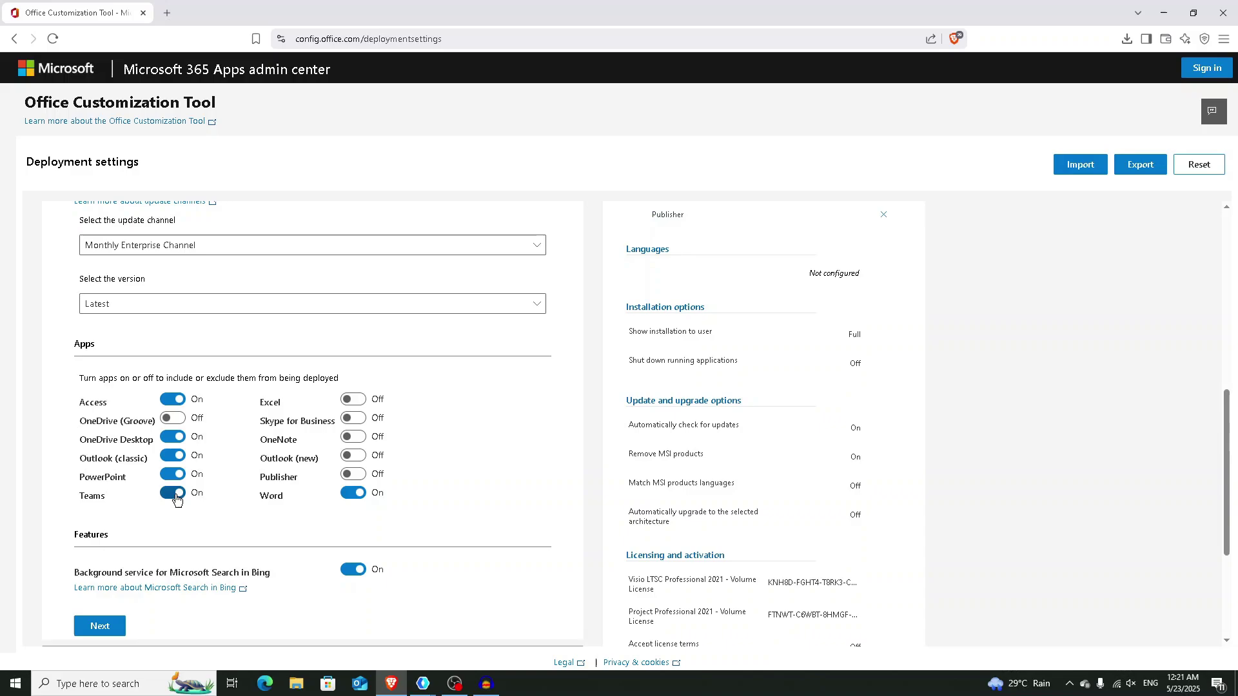
{"action": "left_click", "coordinate": [172, 493]}
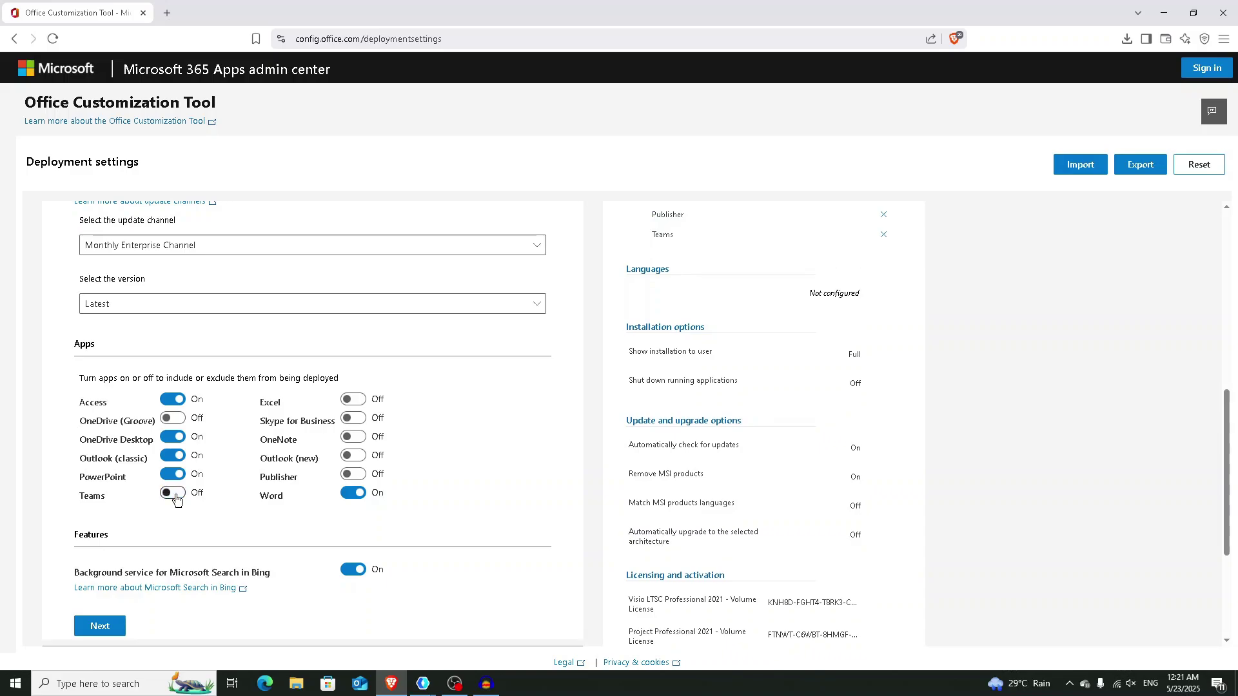
{"action": "left_click", "coordinate": [172, 455]}
{"action": "left_click", "coordinate": [172, 437]}
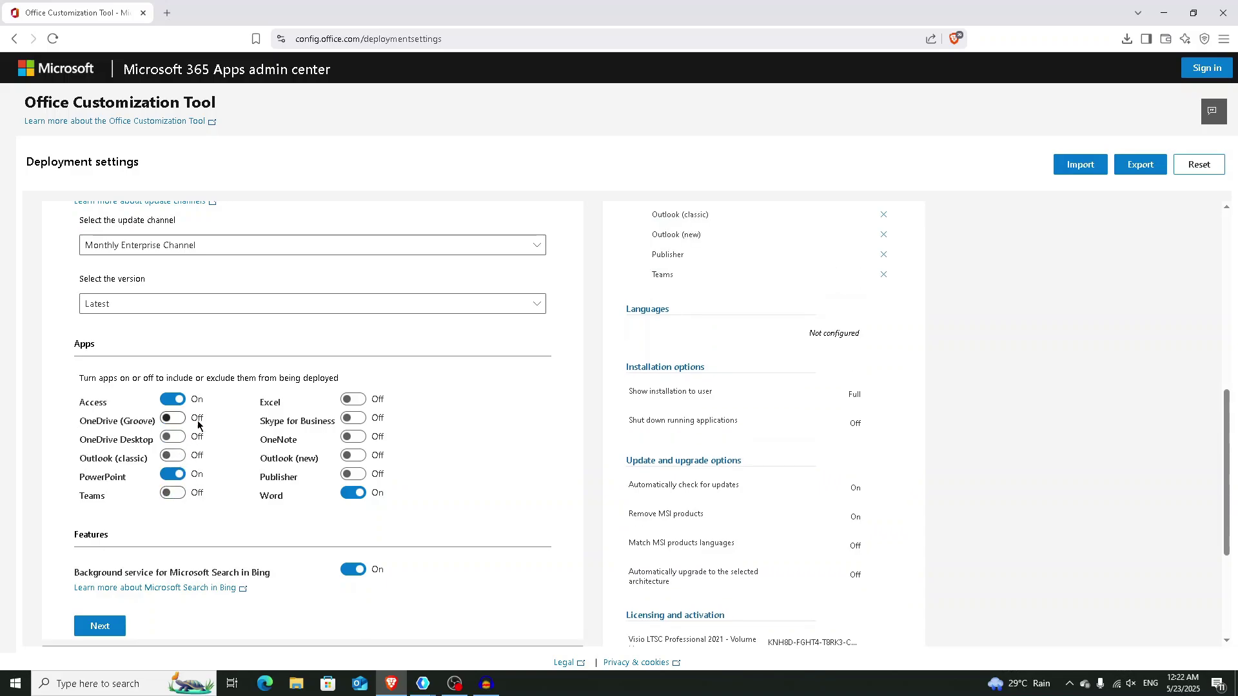
{"action": "left_click", "coordinate": [173, 419]}
{"action": "scroll", "coordinate": [302, 489], "scroll_direction": "down", "scroll_amount": 3}
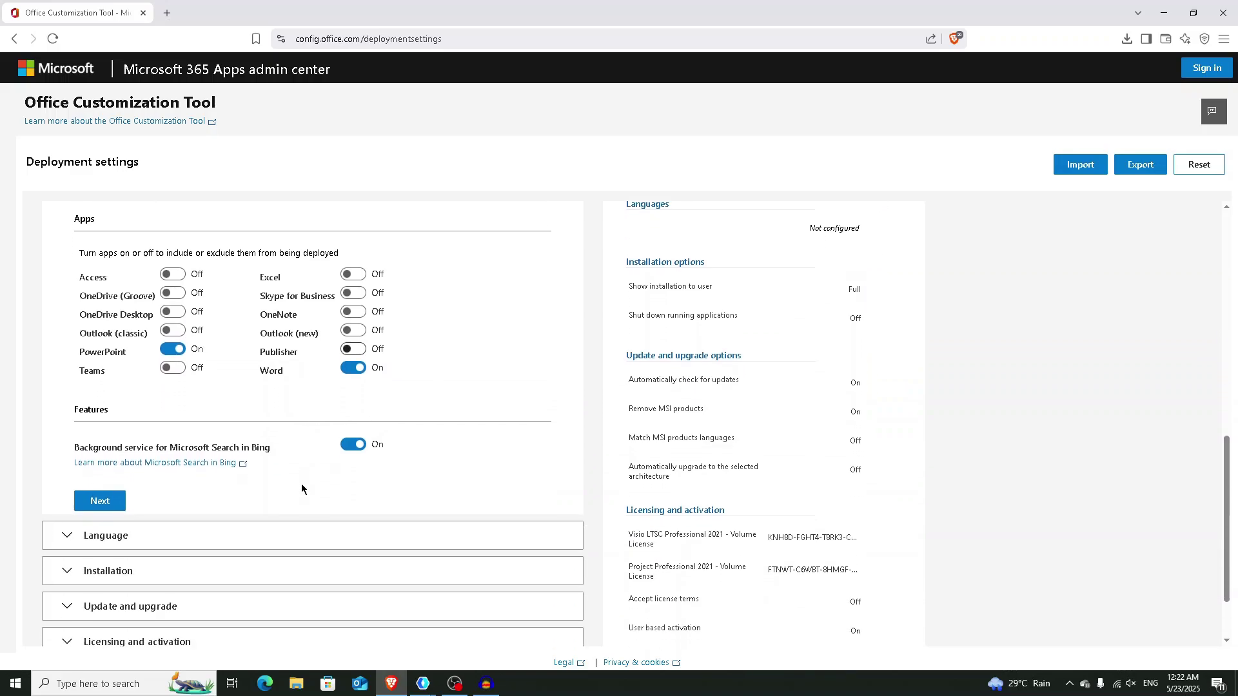
Step: Make English (United States) the primary language
{"action": "left_click", "coordinate": [100, 457]}
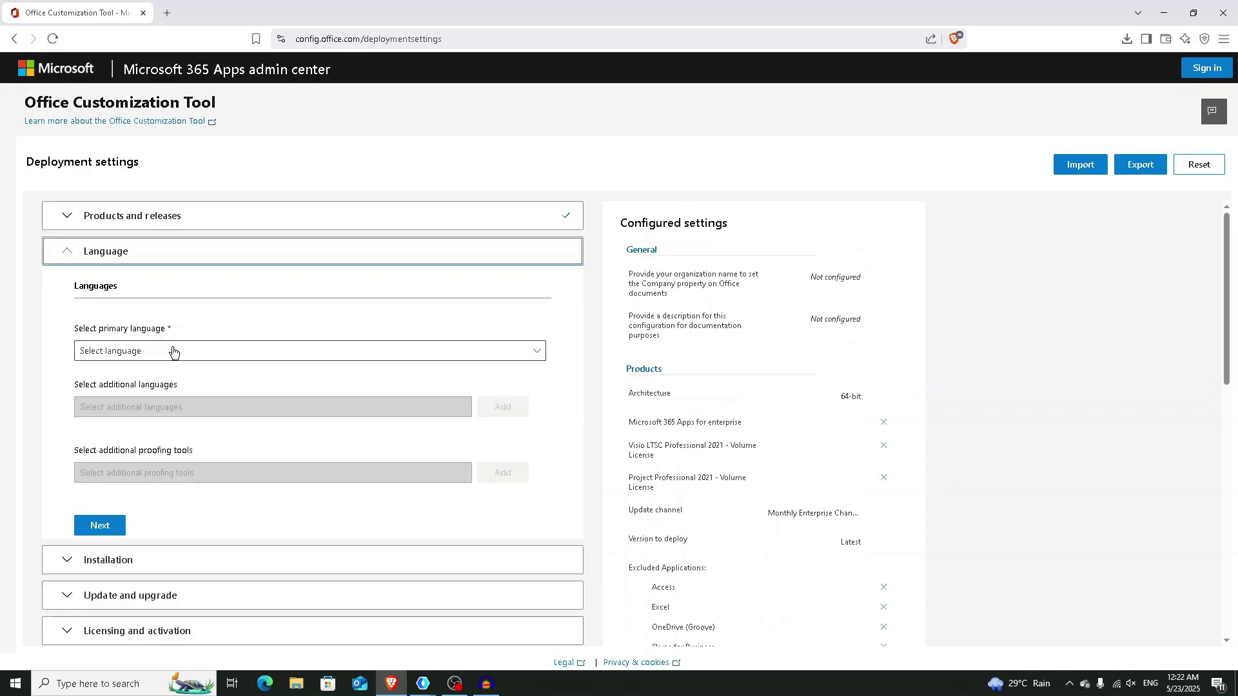
{"action": "left_click", "coordinate": [174, 352]}
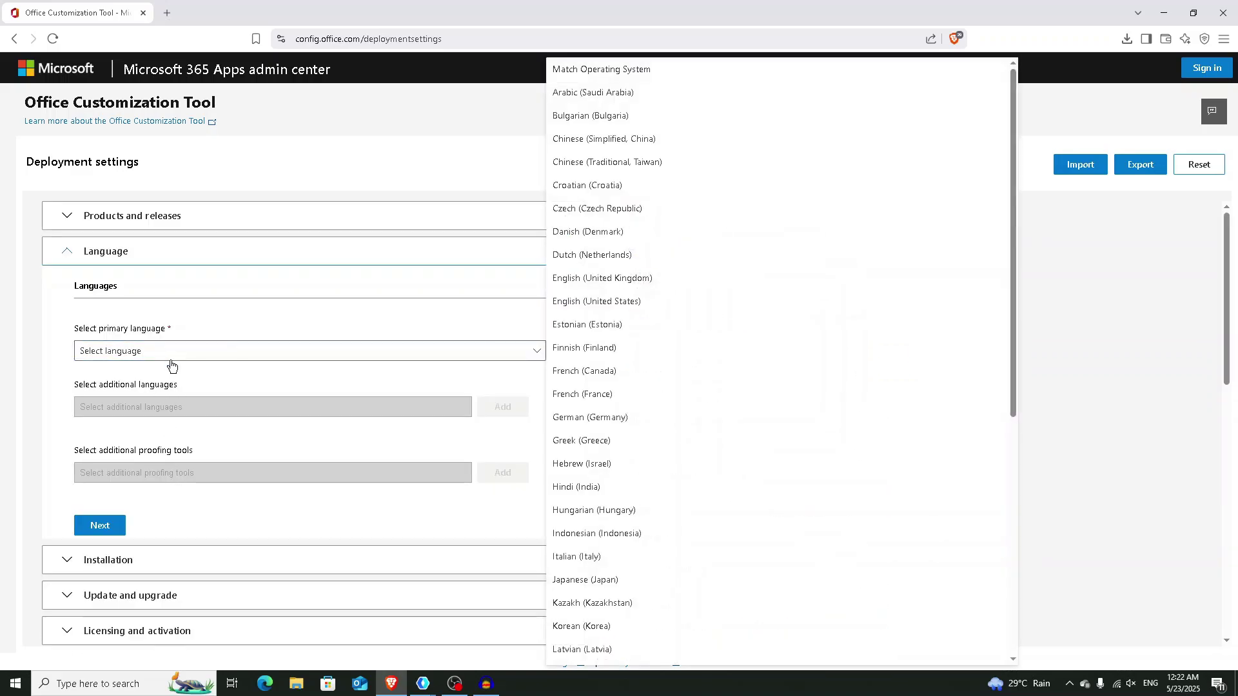
{"action": "left_click", "coordinate": [609, 303]}
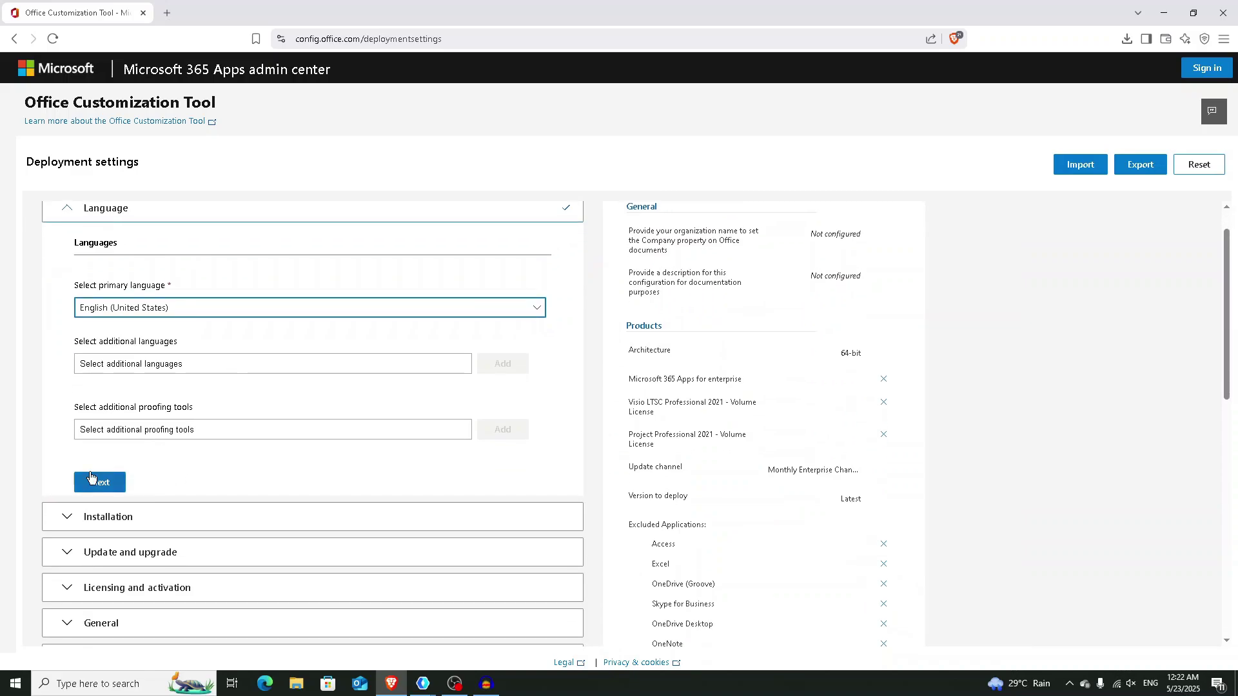
{"action": "left_click", "coordinate": [99, 525]}
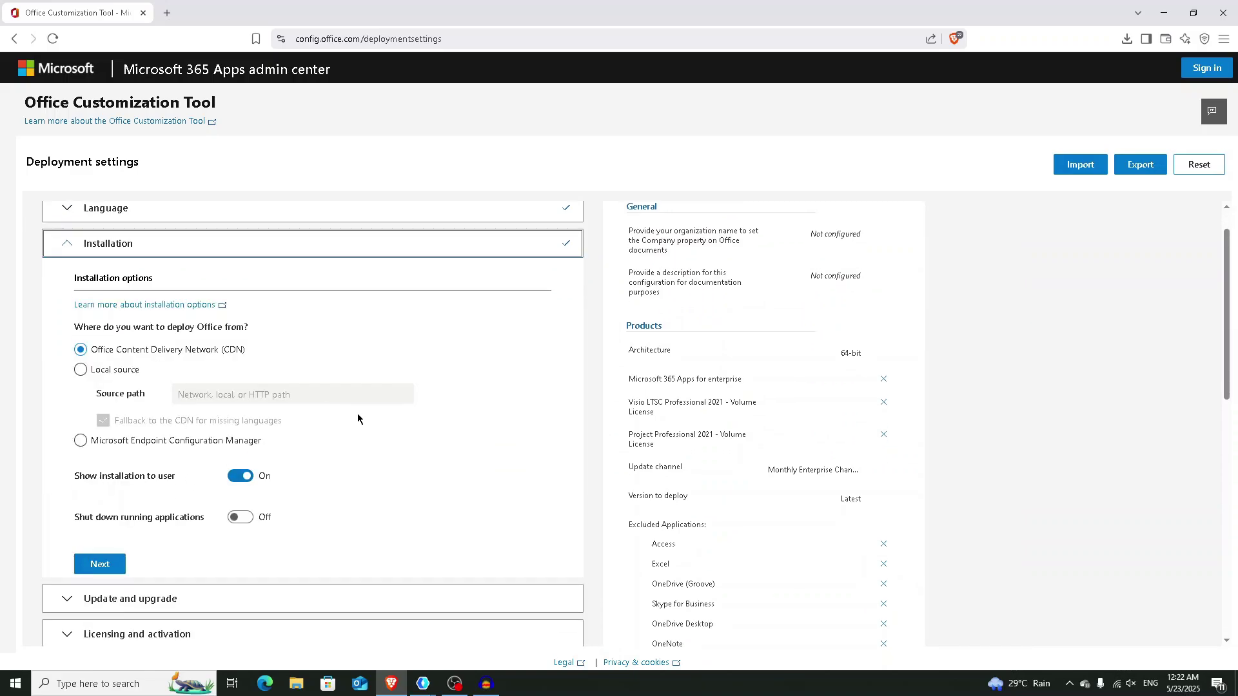
{"action": "scroll", "coordinate": [358, 413], "scroll_direction": "down", "scroll_amount": 1}
{"action": "scroll", "coordinate": [358, 418], "scroll_direction": "down", "scroll_amount": 1}
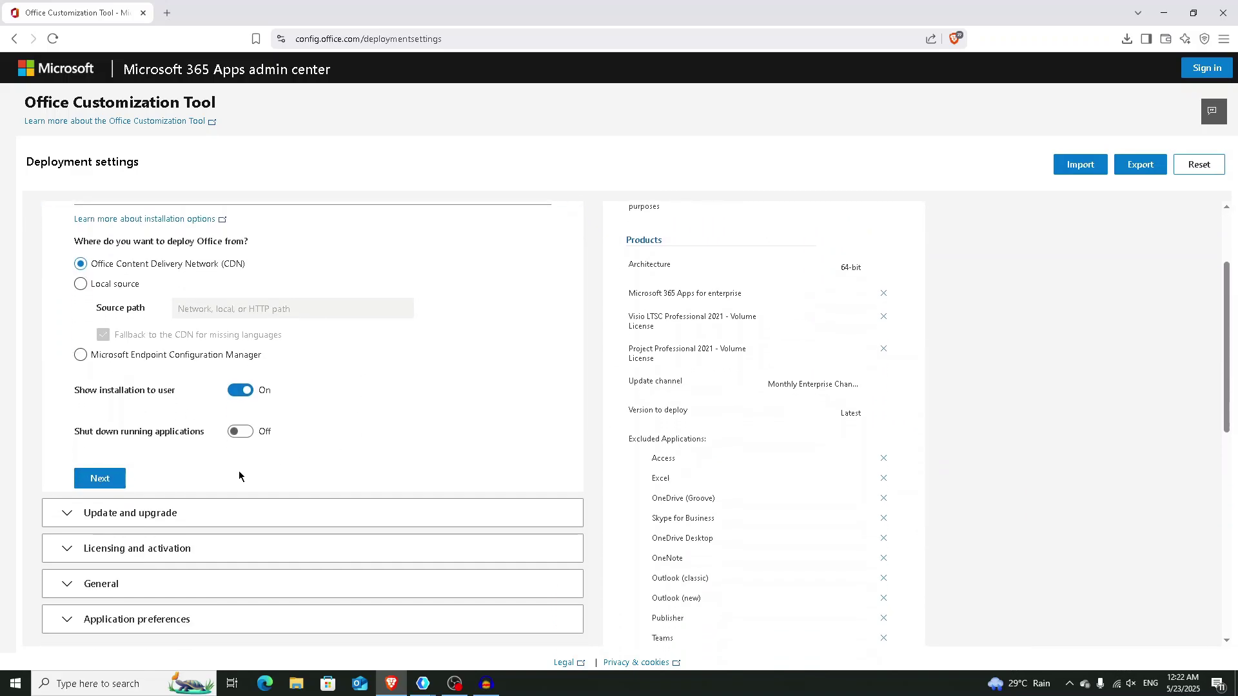
Step: Turn off uninstalling MSI Office versions and advance through licensing and general settings
{"action": "left_click", "coordinate": [185, 511]}
{"action": "scroll", "coordinate": [288, 510], "scroll_direction": "down", "scroll_amount": 5}
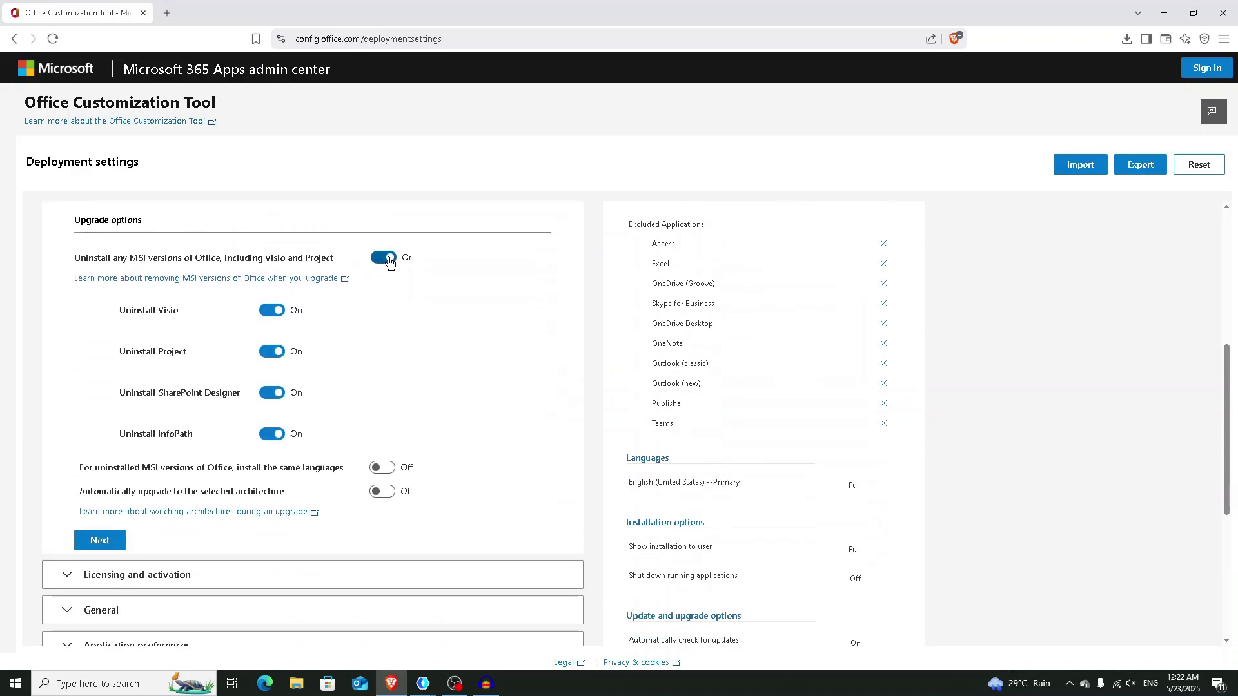
{"action": "left_click", "coordinate": [384, 257]}
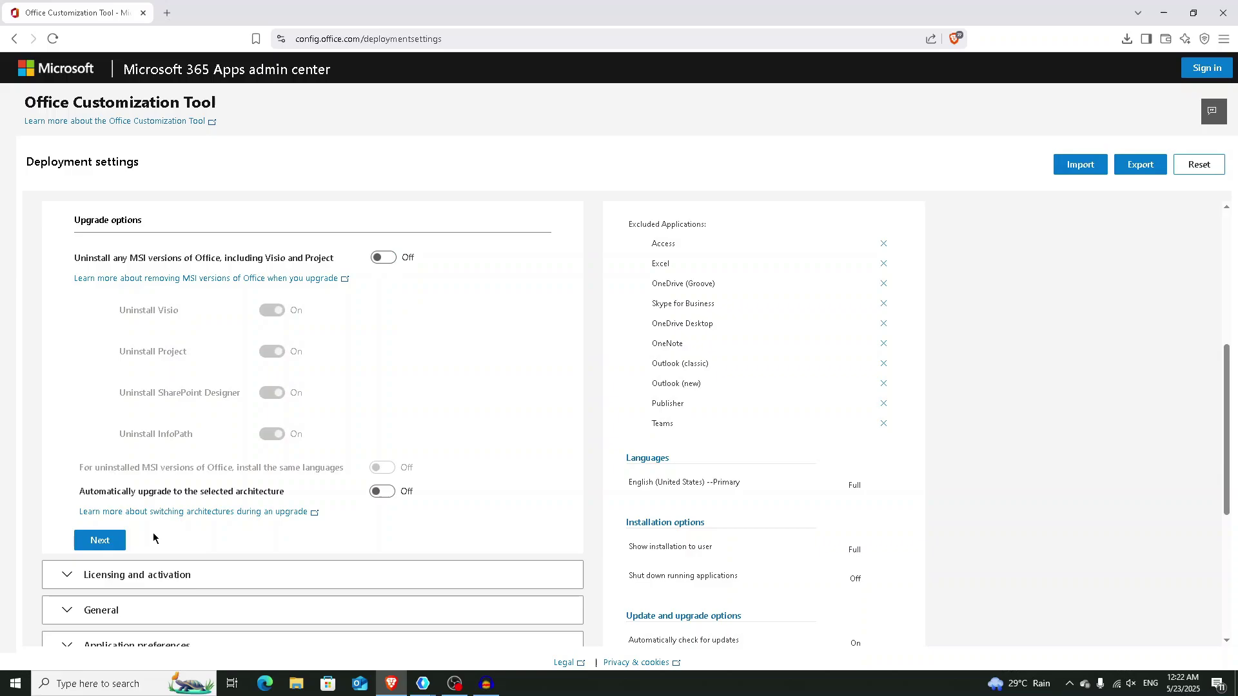
{"action": "left_click", "coordinate": [100, 540]}
{"action": "scroll", "coordinate": [336, 460], "scroll_direction": "down", "scroll_amount": 2}
{"action": "scroll", "coordinate": [335, 459], "scroll_direction": "down", "scroll_amount": 3}
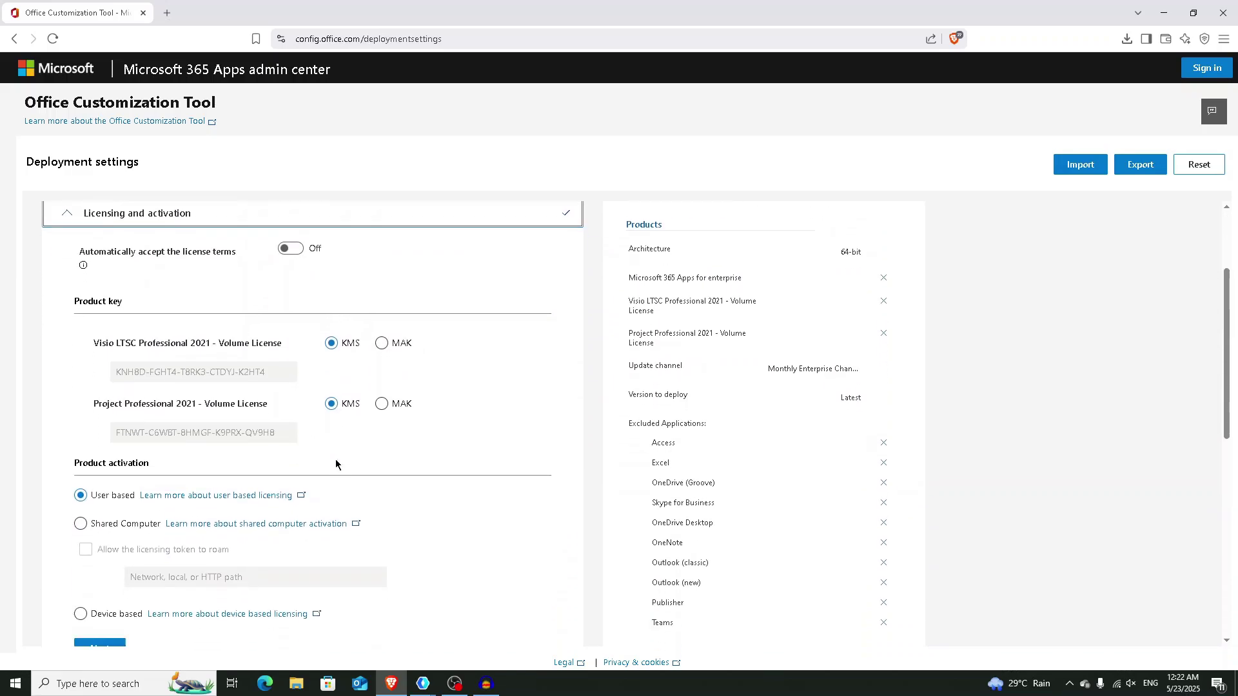
{"action": "scroll", "coordinate": [335, 464], "scroll_direction": "down", "scroll_amount": 2}
{"action": "left_click", "coordinate": [99, 565]}
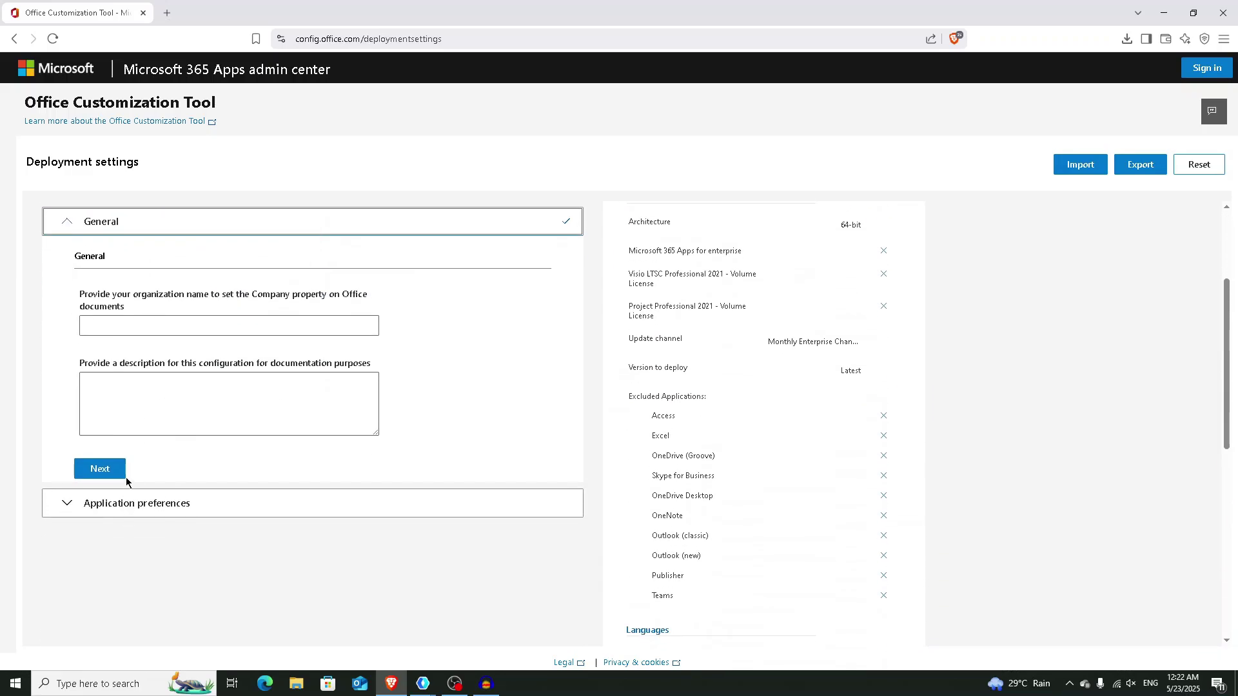
{"action": "left_click", "coordinate": [100, 468]}
{"action": "scroll", "coordinate": [169, 522], "scroll_direction": "down", "scroll_amount": 5}
{"action": "scroll", "coordinate": [169, 523], "scroll_direction": "down", "scroll_amount": 5}
{"action": "scroll", "coordinate": [169, 523], "scroll_direction": "down", "scroll_amount": 3}
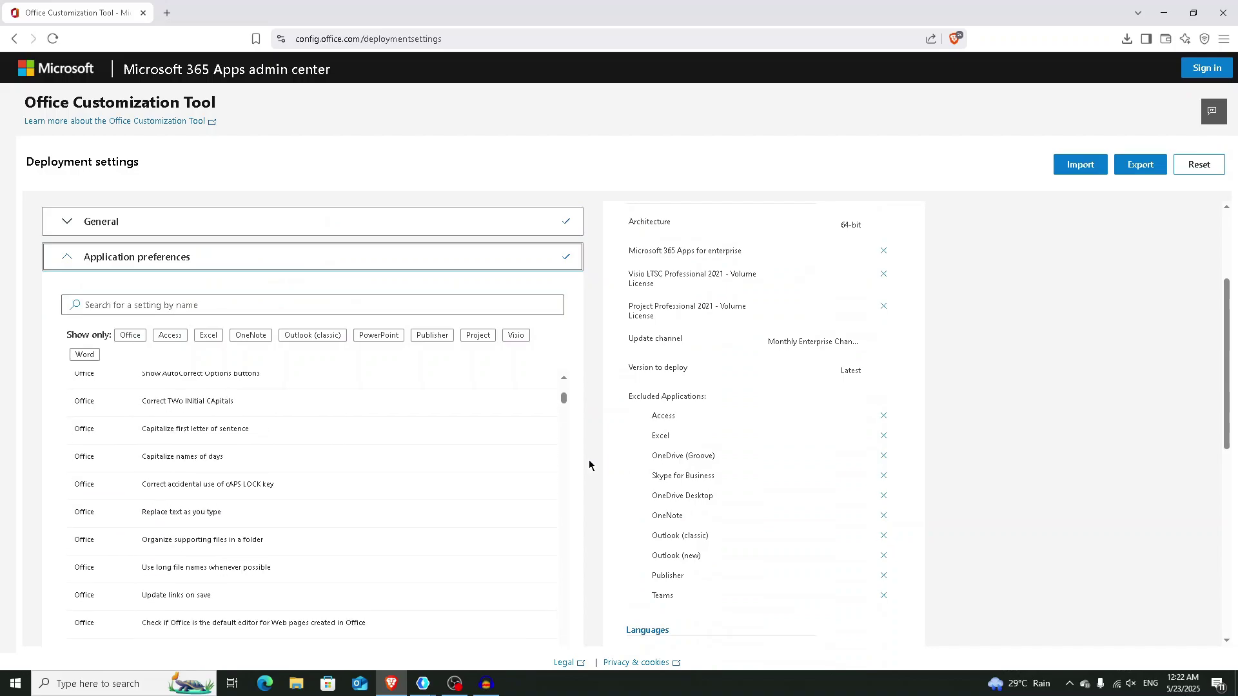
{"action": "scroll", "coordinate": [590, 466], "scroll_direction": "down", "scroll_amount": 5}
{"action": "scroll", "coordinate": [1070, 349], "scroll_direction": "down", "scroll_amount": 5}
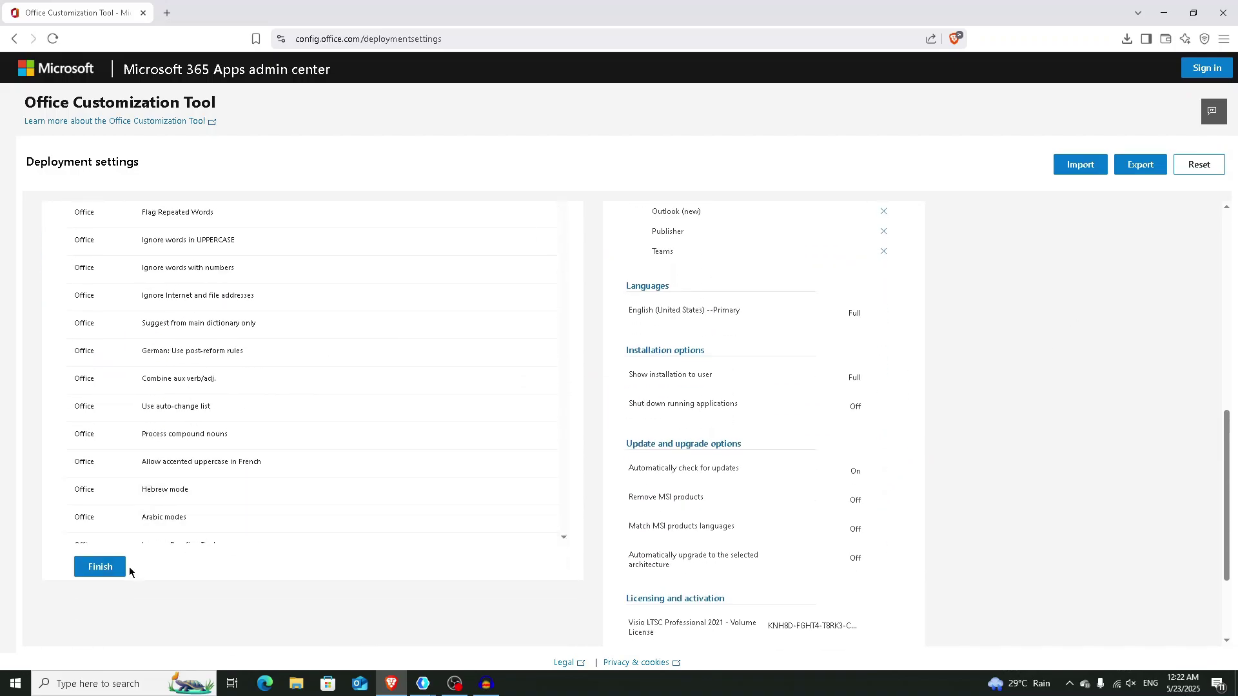
Step: Export the configuration with Office Open XML default formats and license terms accepted
{"action": "left_click", "coordinate": [100, 566]}
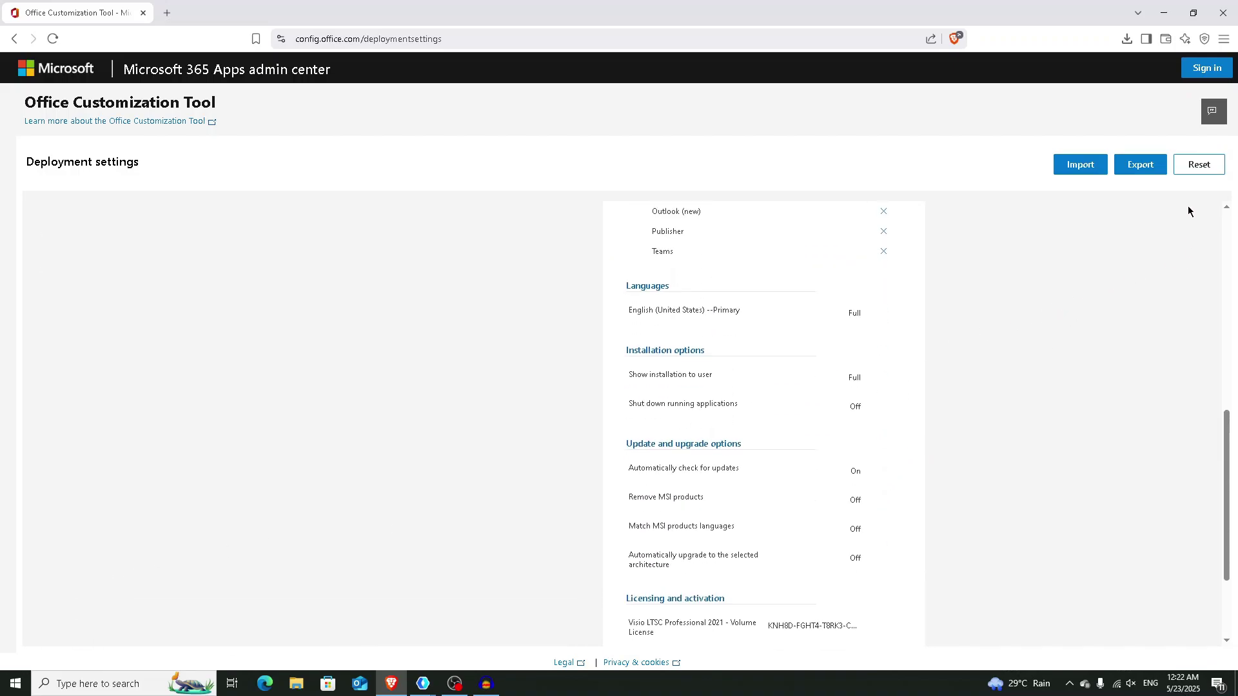
{"action": "left_click", "coordinate": [1140, 164]}
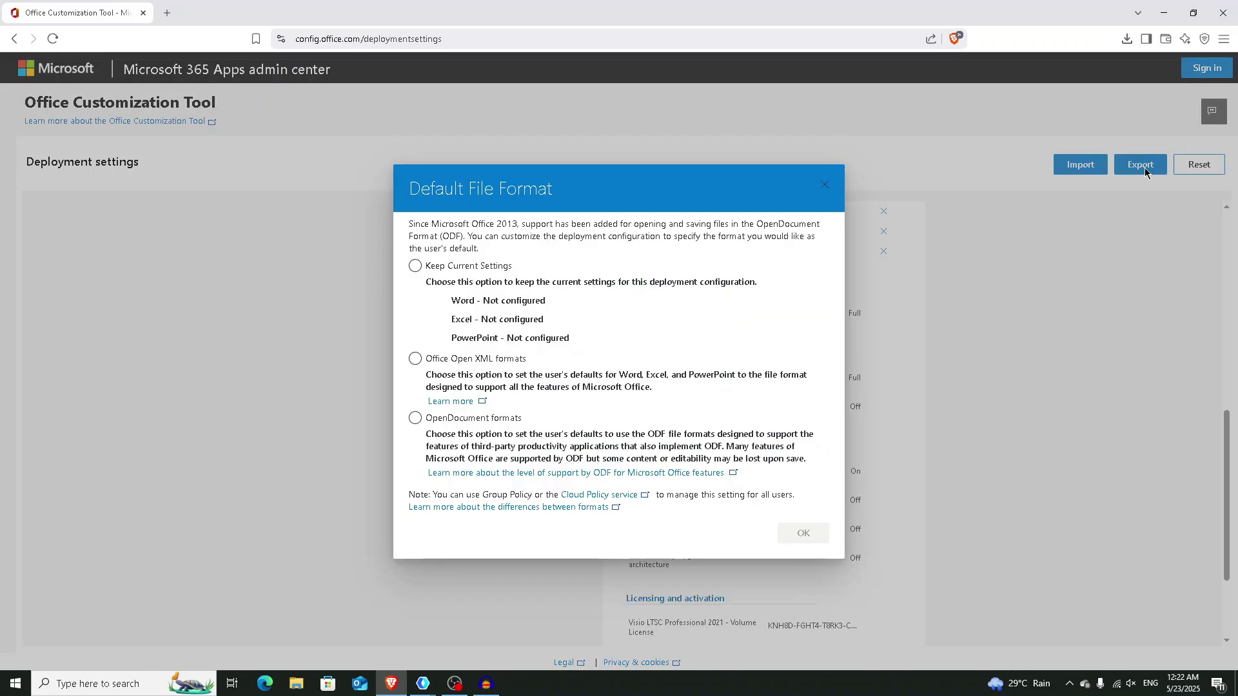
{"action": "left_click", "coordinate": [416, 358]}
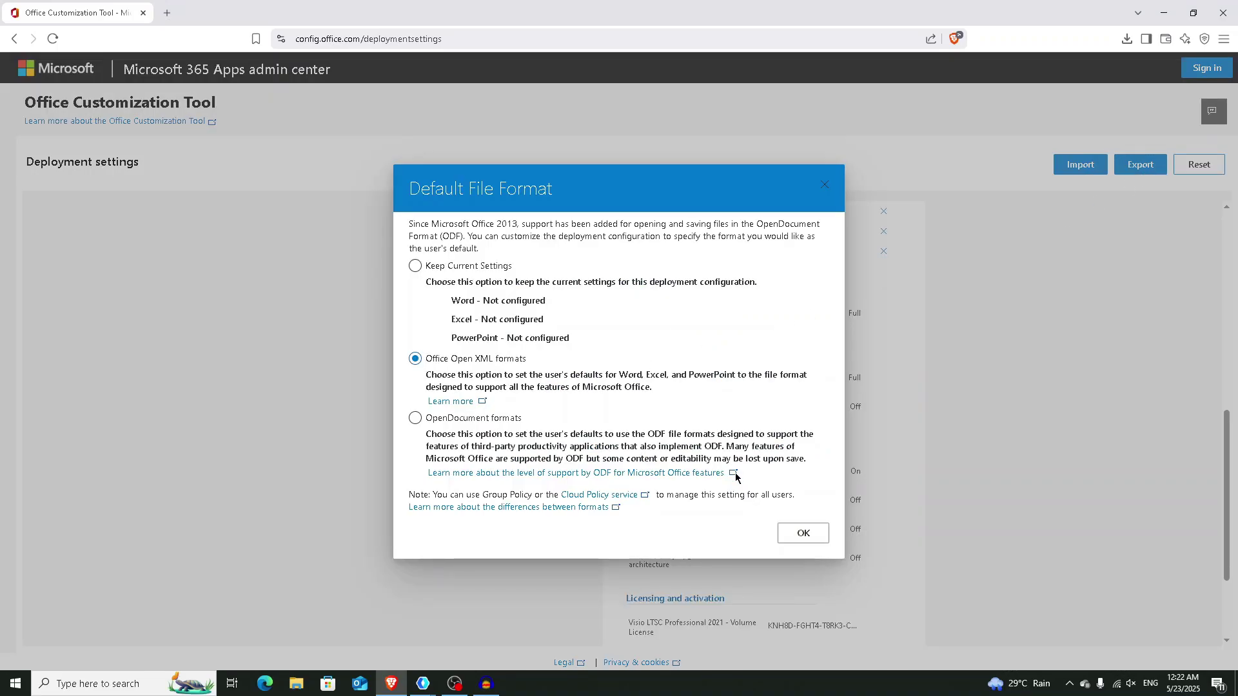
{"action": "left_click", "coordinate": [803, 533]}
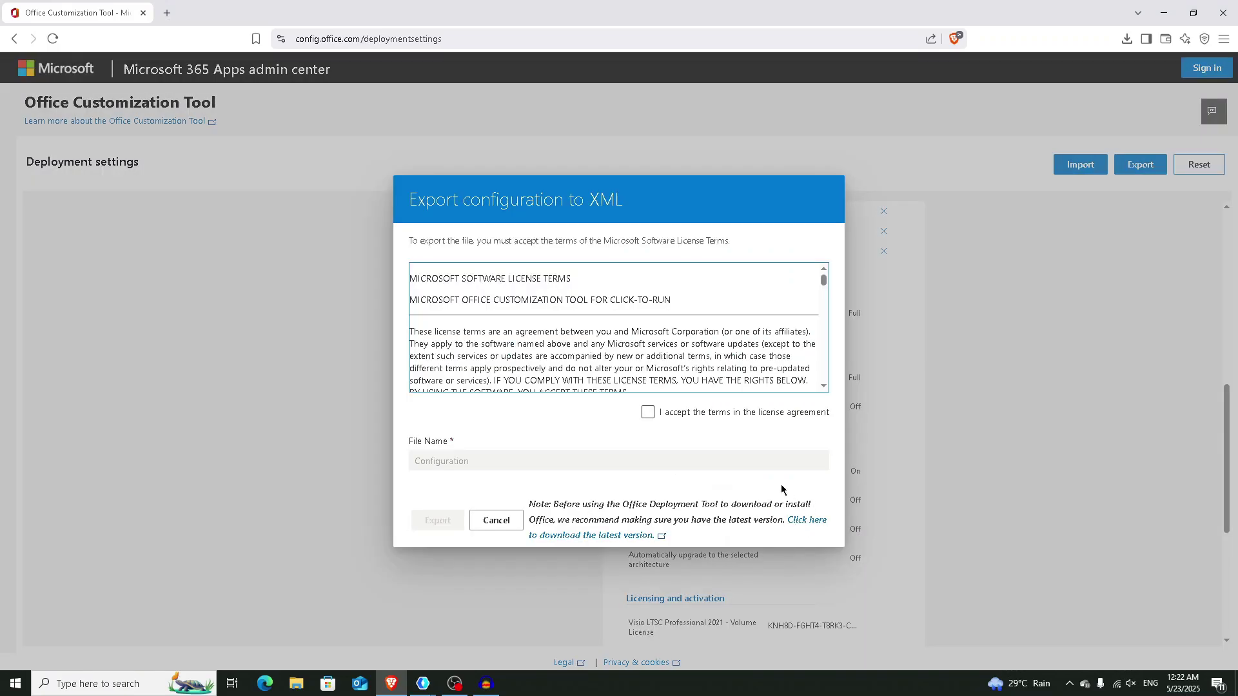
{"action": "left_click", "coordinate": [648, 414]}
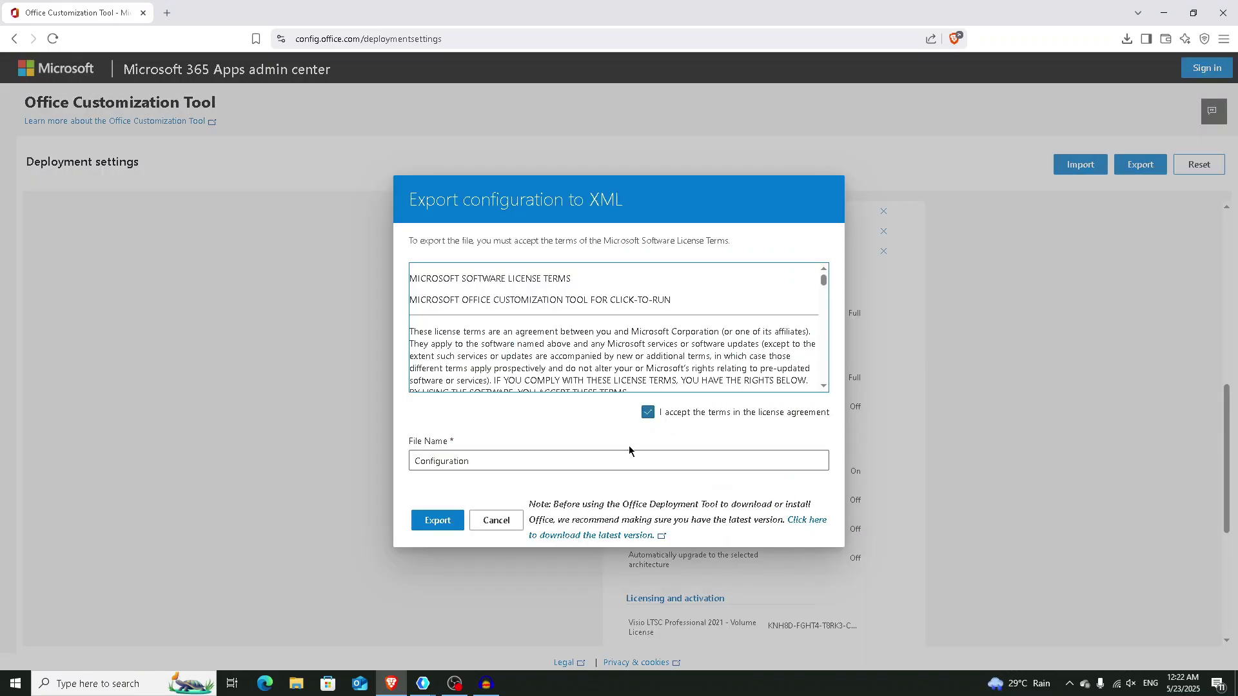
{"action": "left_click", "coordinate": [437, 520]}
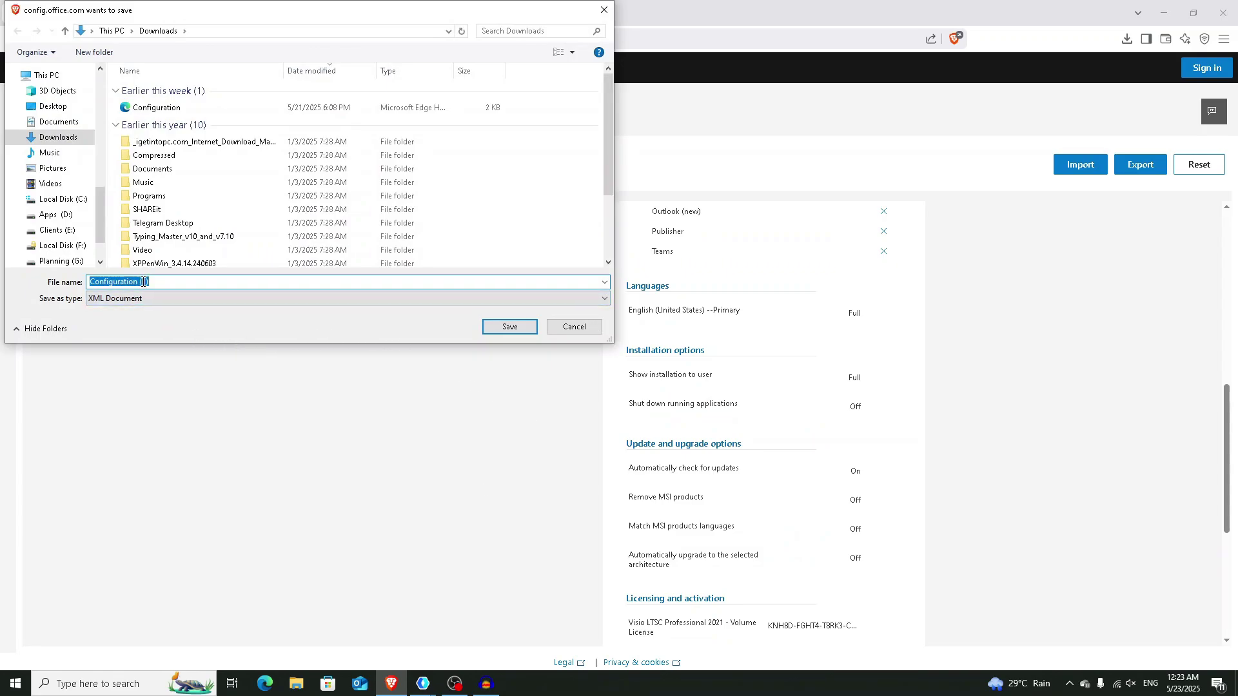
Step: Save the export to Documents as Configuration.xml, dropping the ' (1)' suffix
{"action": "left_click", "coordinate": [58, 122]}
{"action": "left_click", "coordinate": [136, 282]}
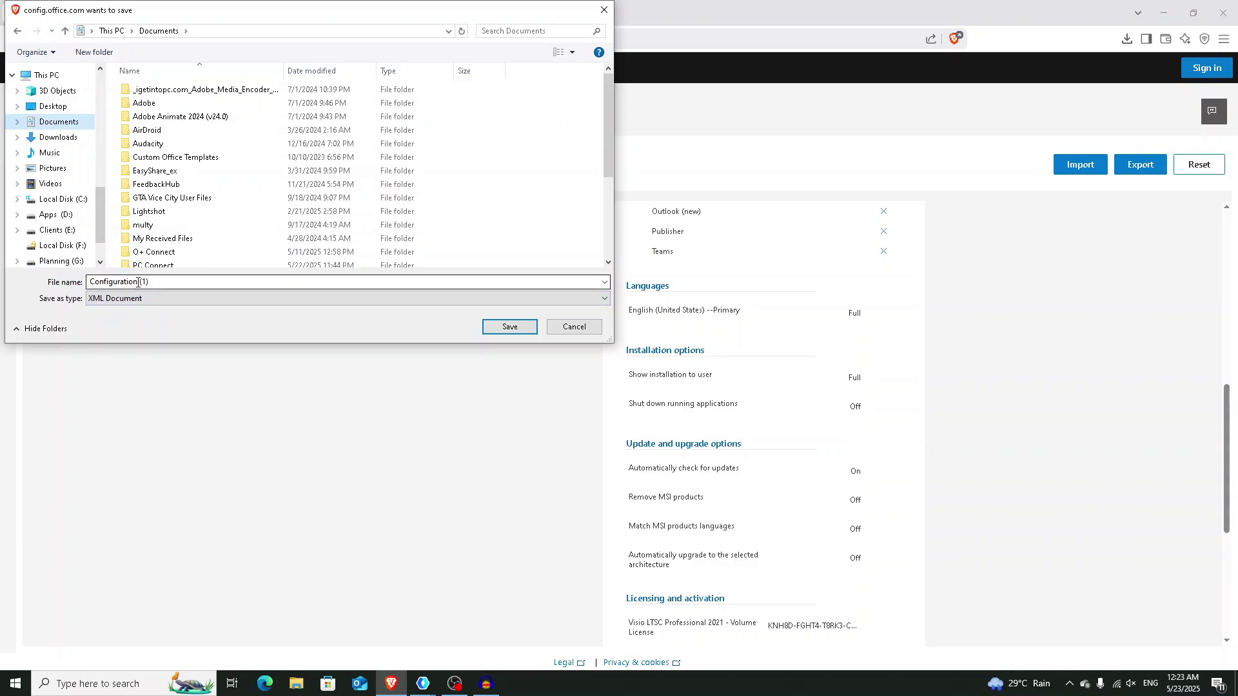
{"action": "left_click", "coordinate": [139, 282]}
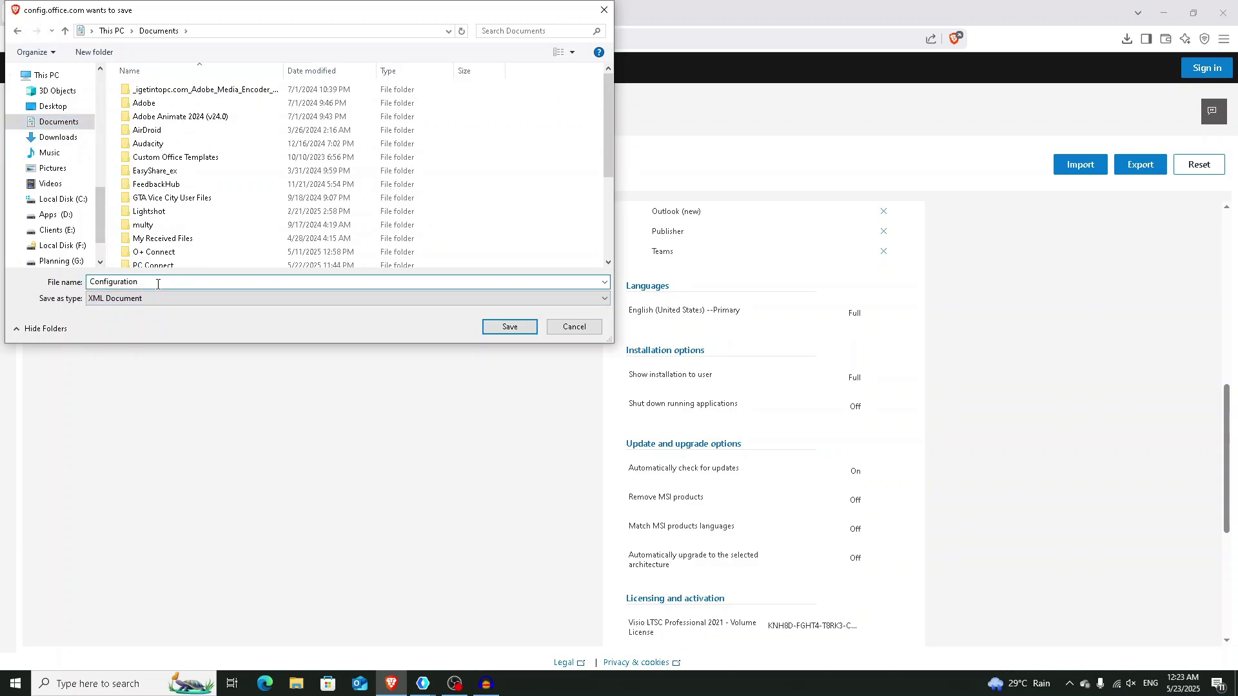
{"action": "left_click", "coordinate": [509, 328]}
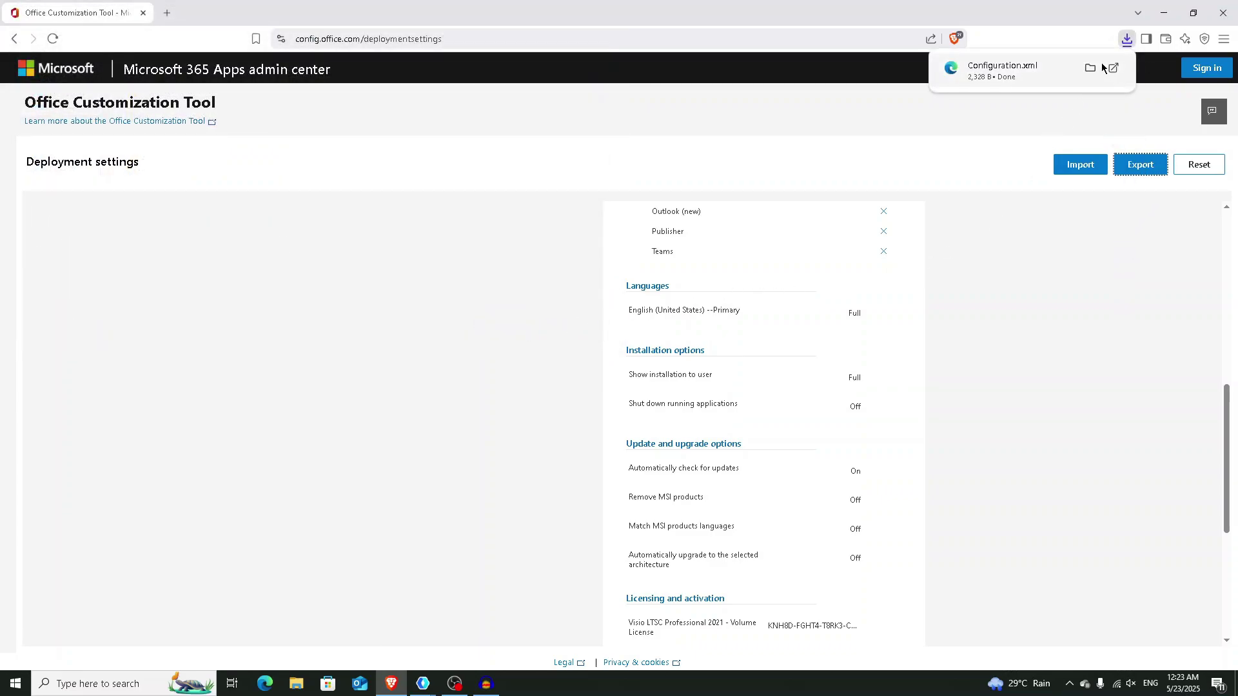
Step: Copy the downloaded Configuration file from its folder
{"action": "left_click", "coordinate": [1089, 69]}
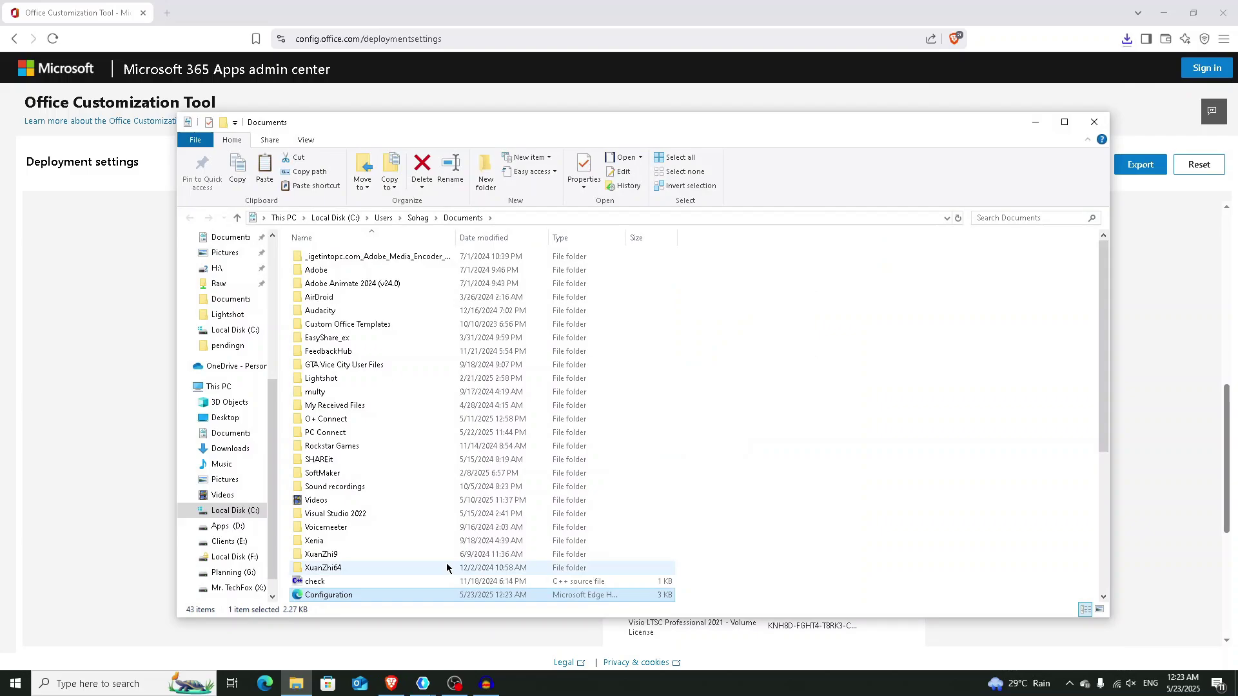
{"action": "right_click", "coordinate": [353, 572]}
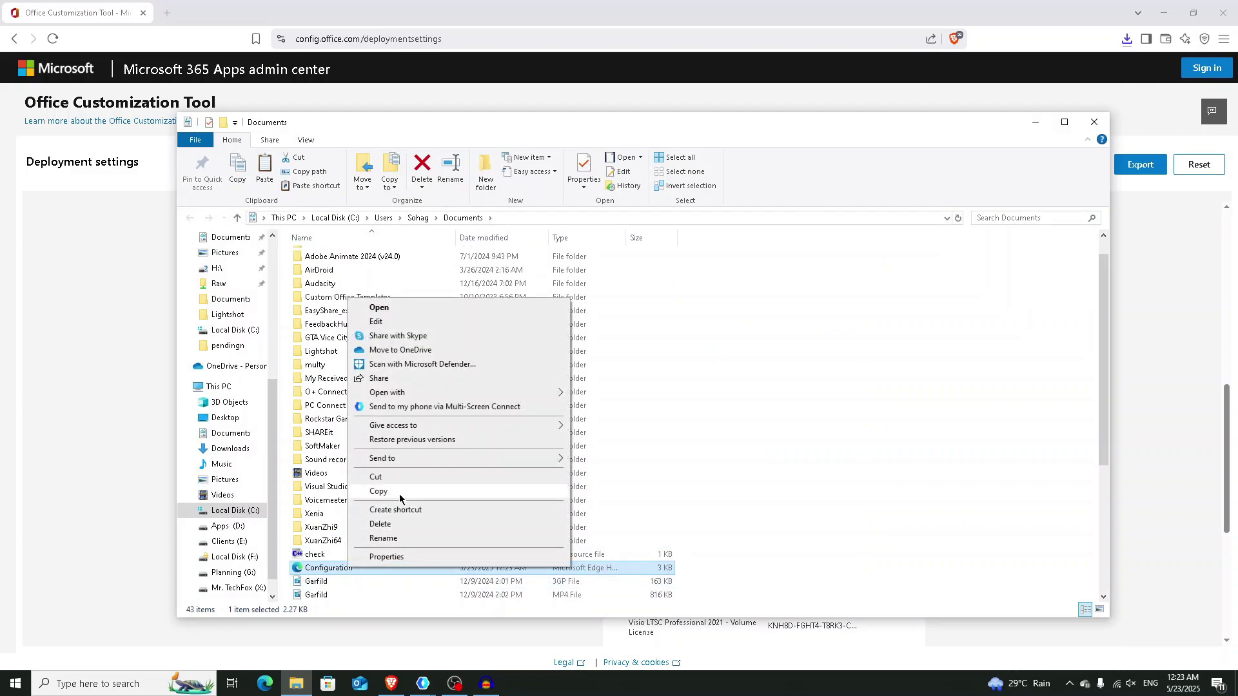
{"action": "left_click", "coordinate": [379, 491]}
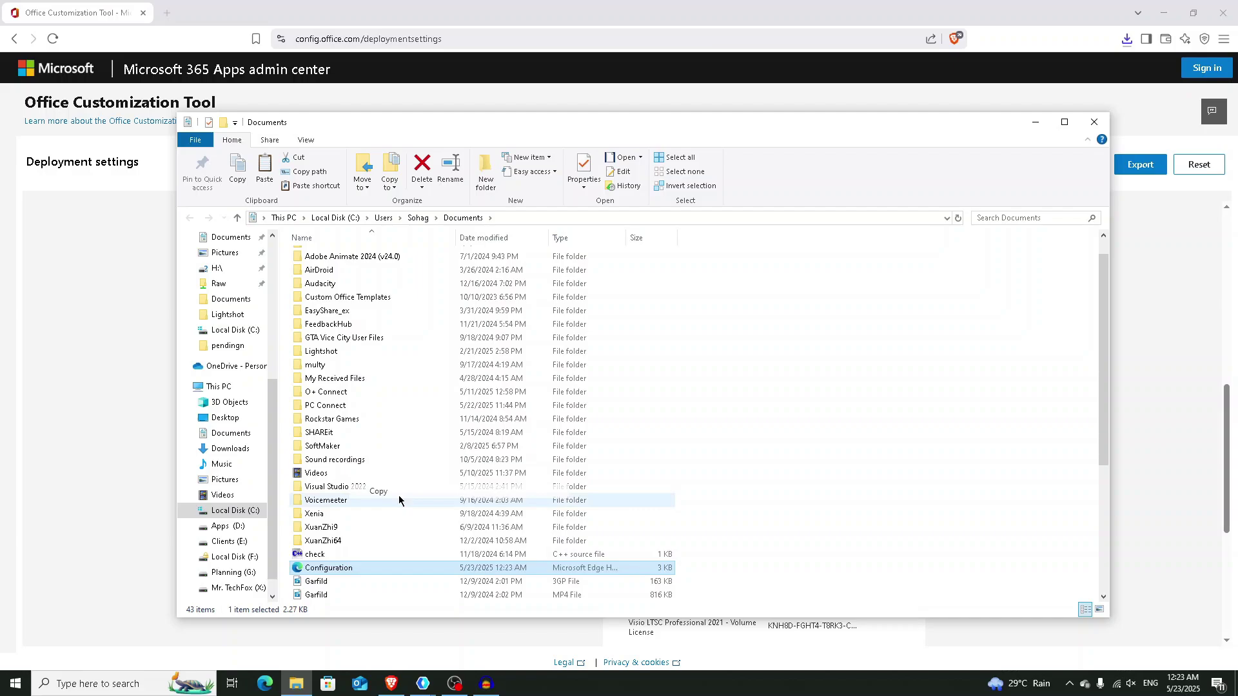
Step: Create an 'office' folder on Local Disk (C:) and paste Configuration into it
{"action": "left_click", "coordinate": [234, 510]}
{"action": "right_click", "coordinate": [345, 537]}
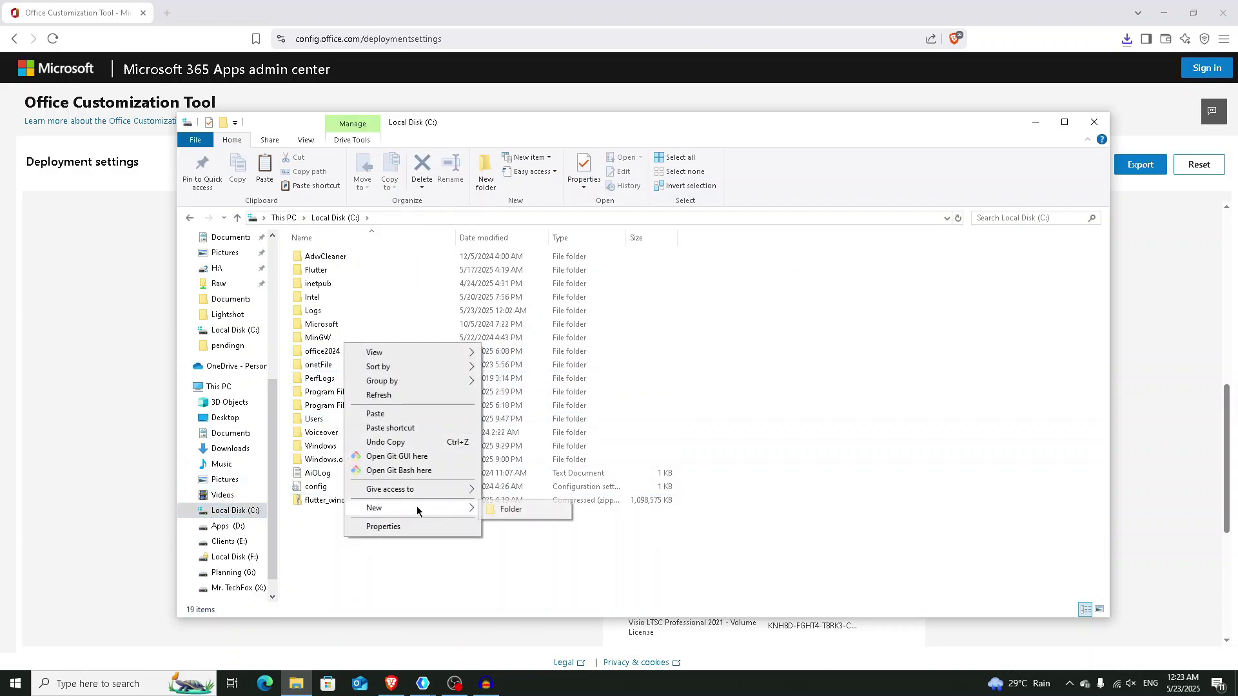
{"action": "left_click", "coordinate": [511, 510]}
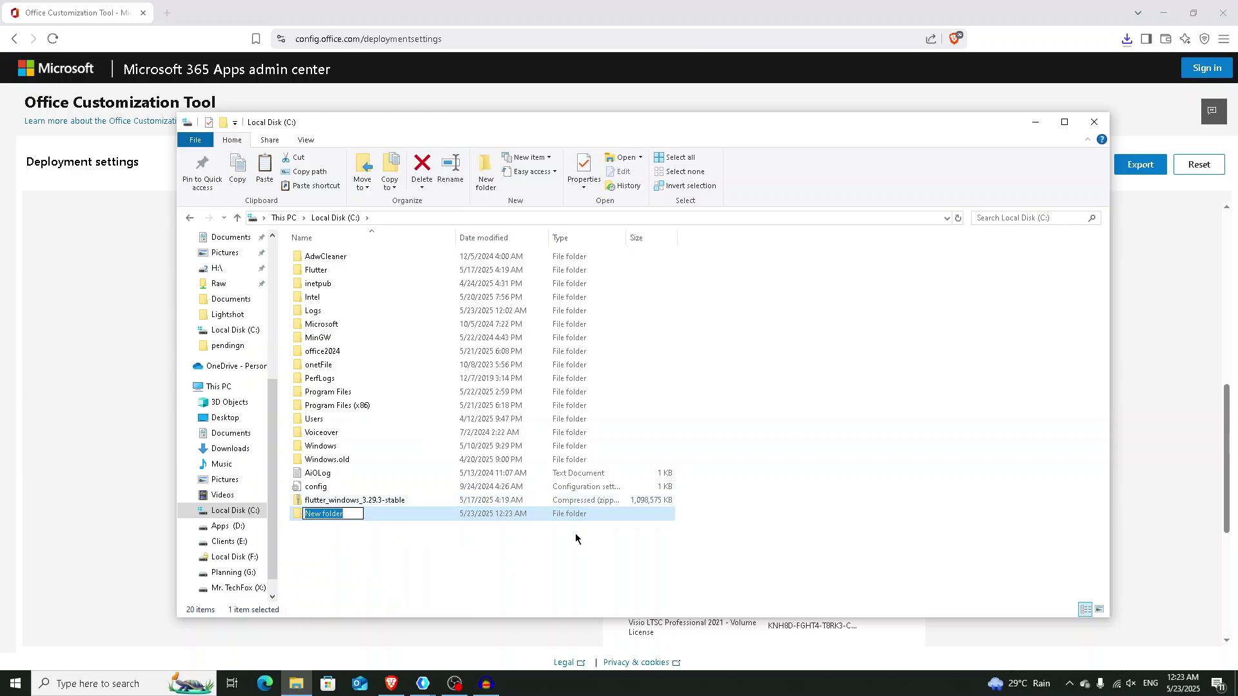
{"action": "type", "text": "office"}
{"action": "key", "text": "Return"}
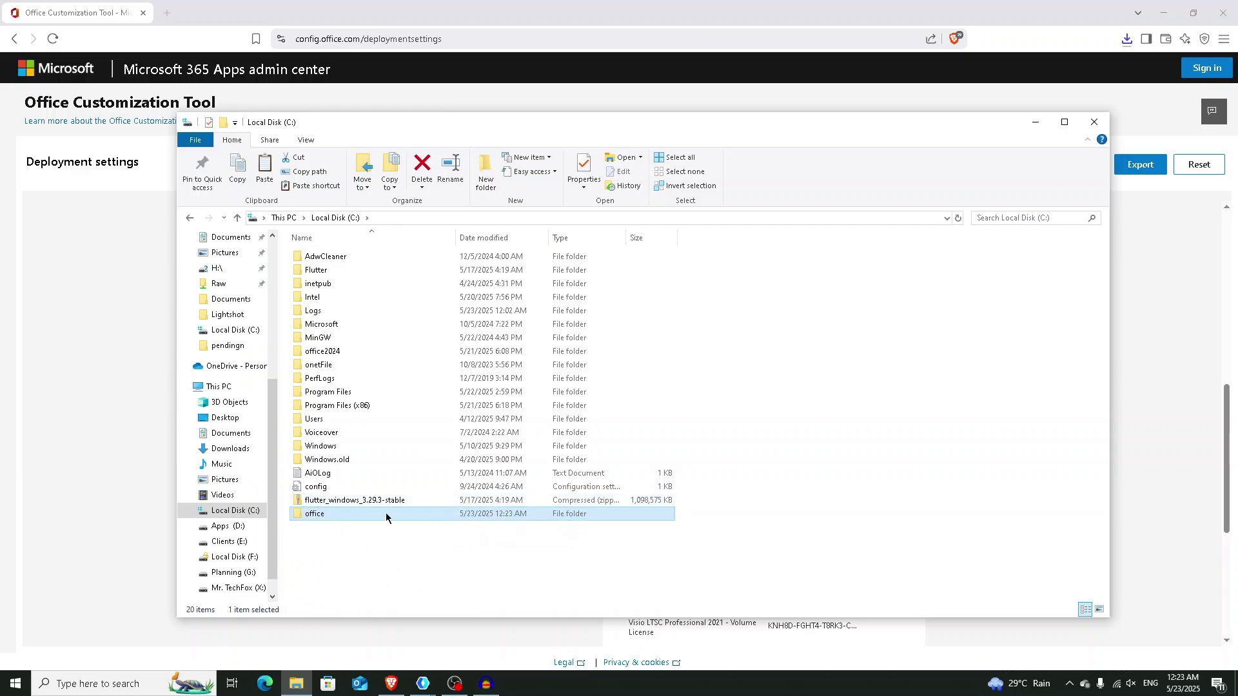
{"action": "double_click", "coordinate": [386, 517]}
{"action": "right_click", "coordinate": [422, 315]}
{"action": "left_click", "coordinate": [452, 406]}
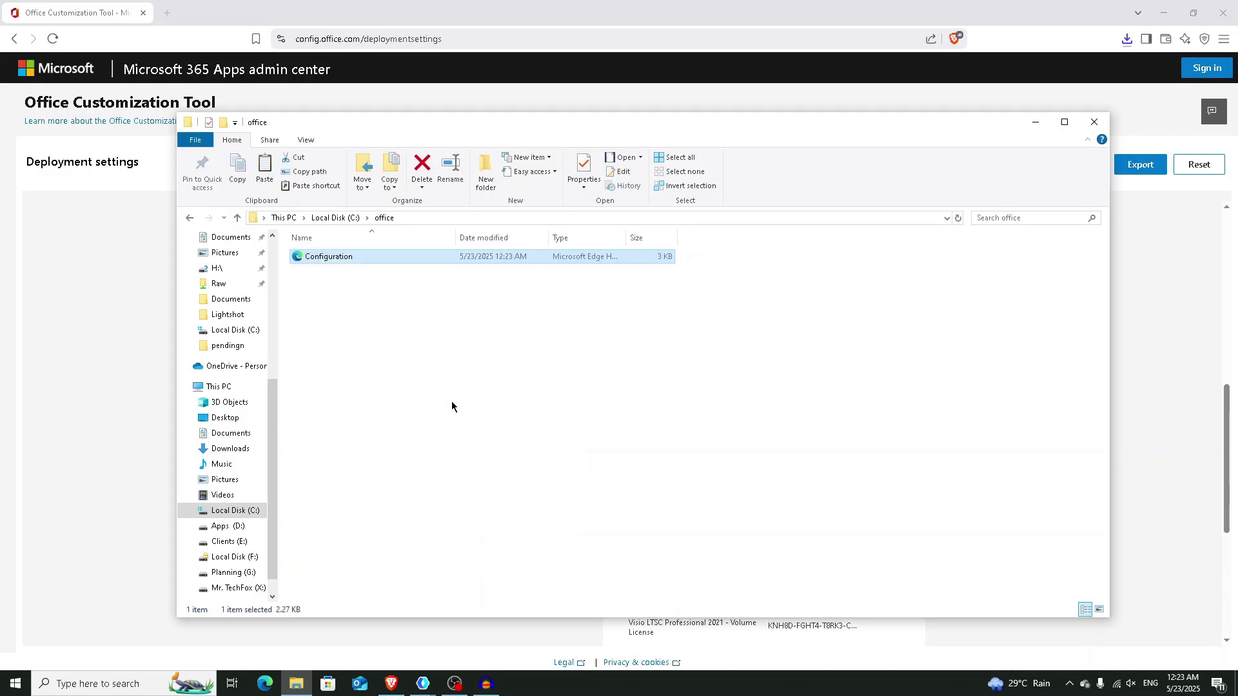
Step: Search the web for 'office deployment tool'
{"action": "left_click", "coordinate": [1034, 122]}
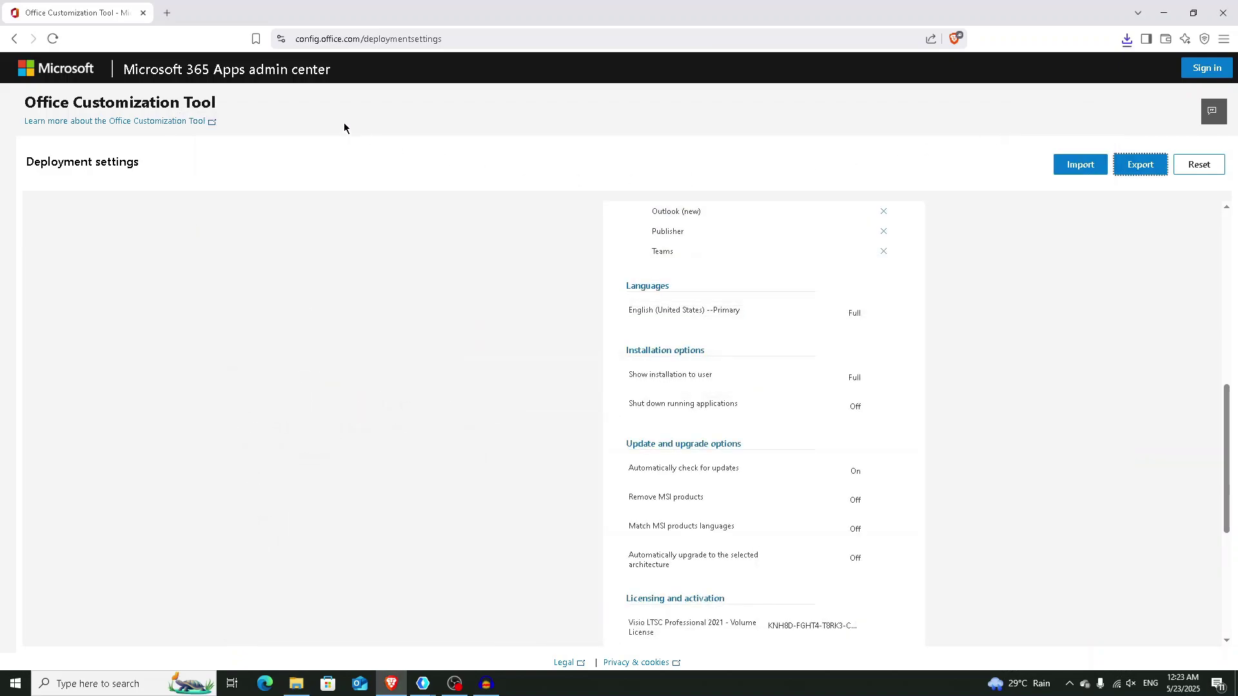
{"action": "left_click", "coordinate": [475, 38]}
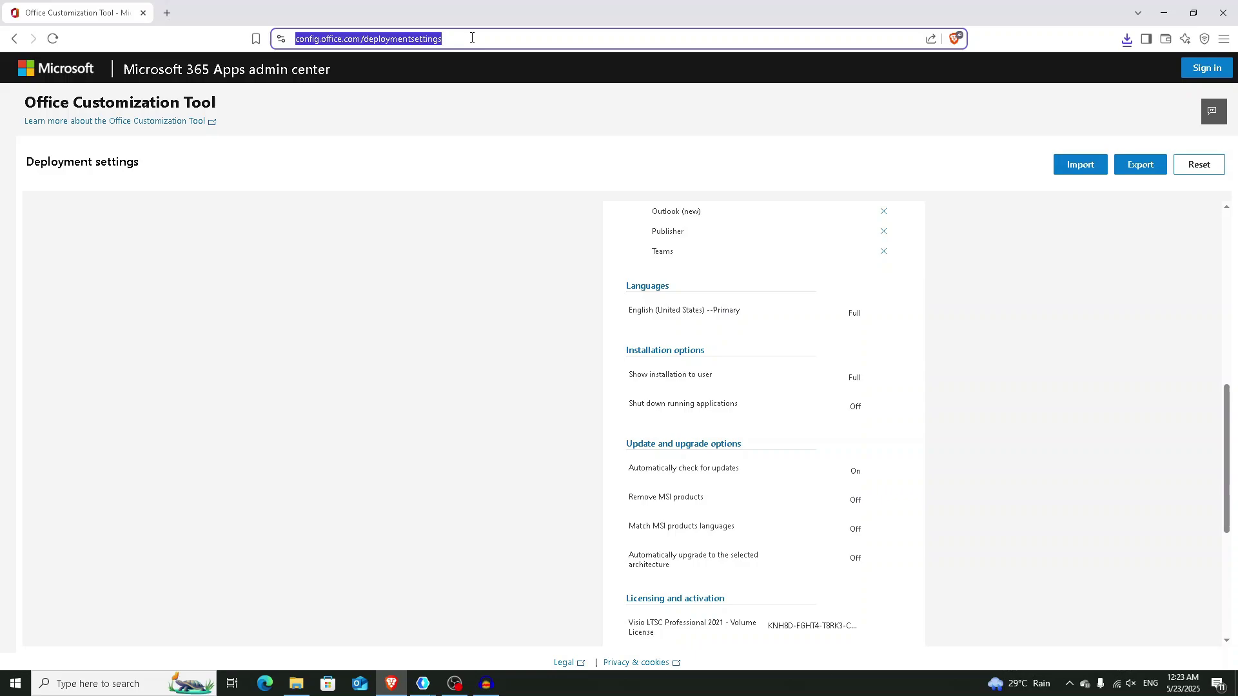
{"action": "type", "text": "office de"}
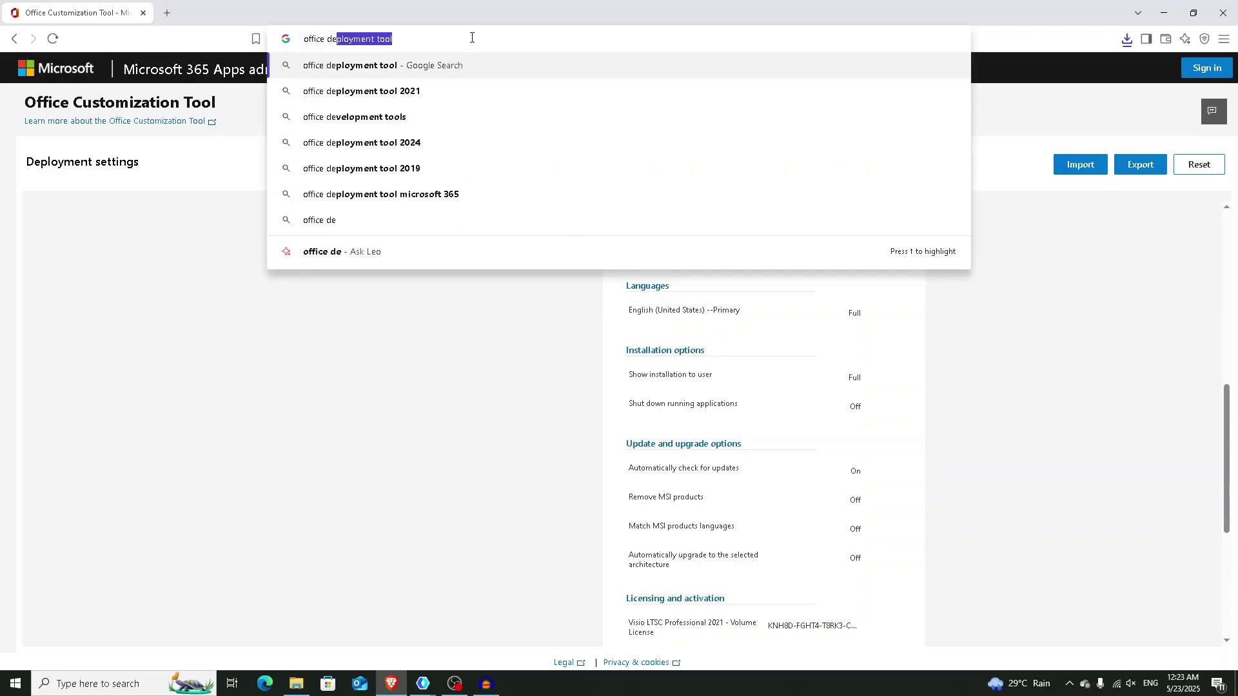
{"action": "key", "text": "Return"}
Step: Download the Office Deployment Tool from its Download Center page into Documents
{"action": "left_click", "coordinate": [383, 229]}
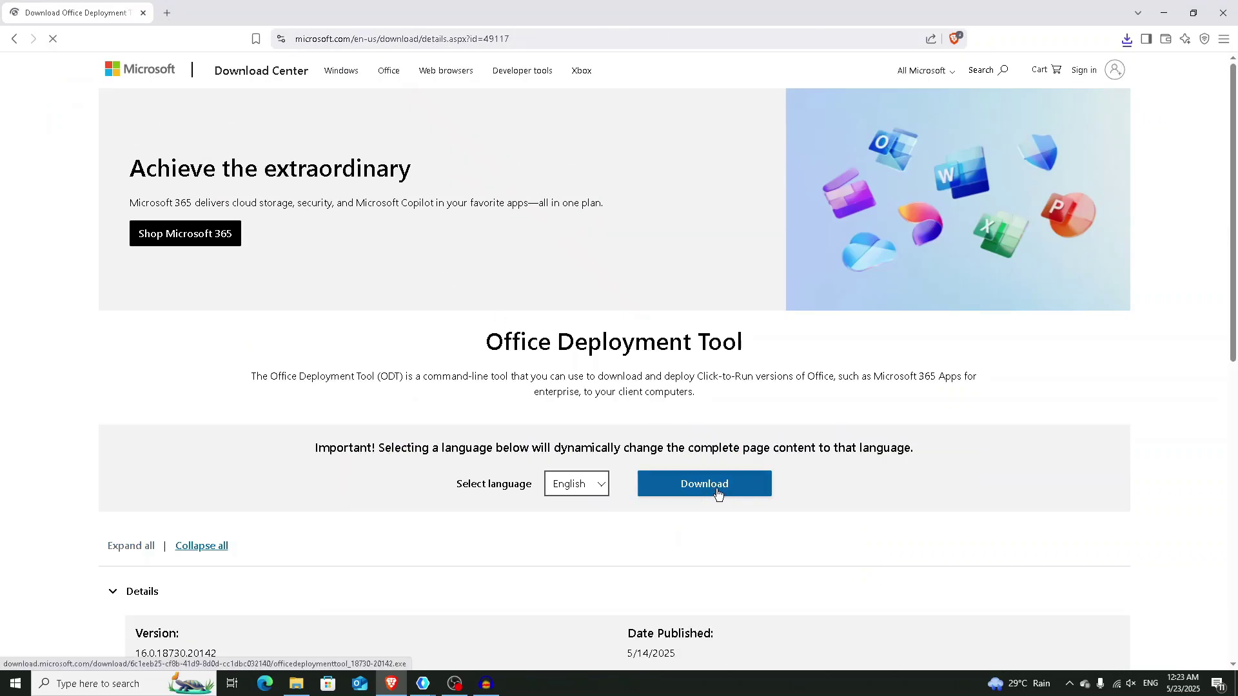
{"action": "left_click", "coordinate": [713, 490]}
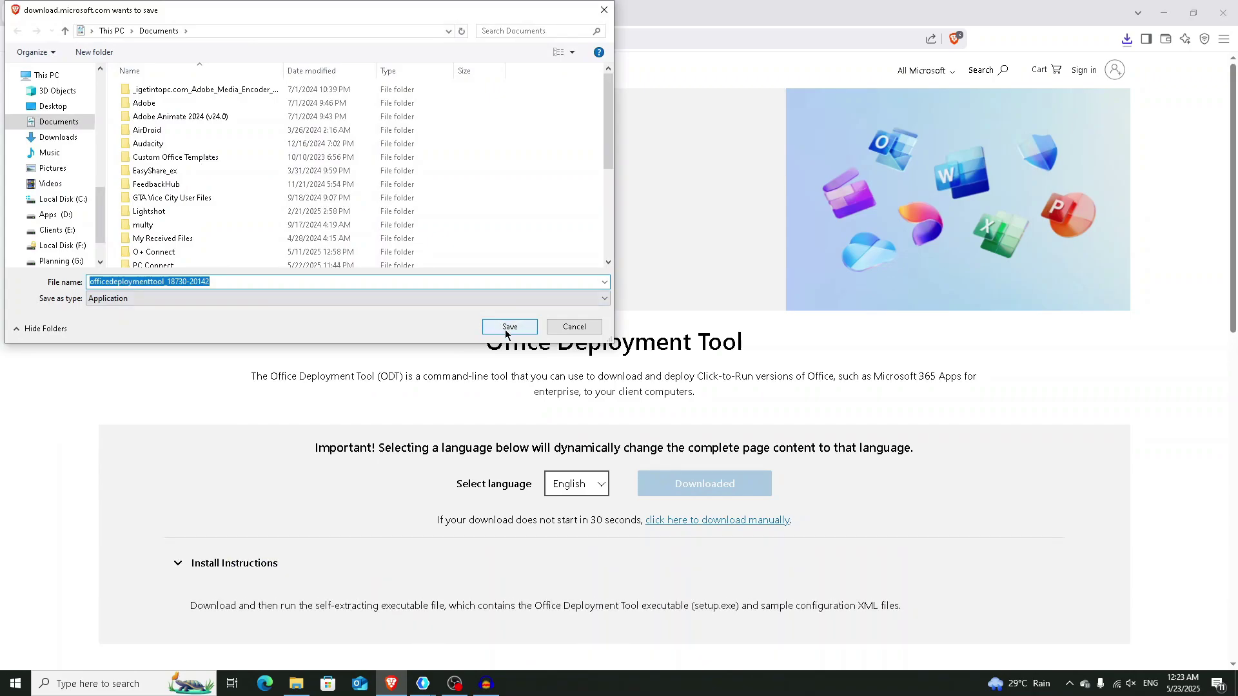
{"action": "left_click", "coordinate": [509, 328]}
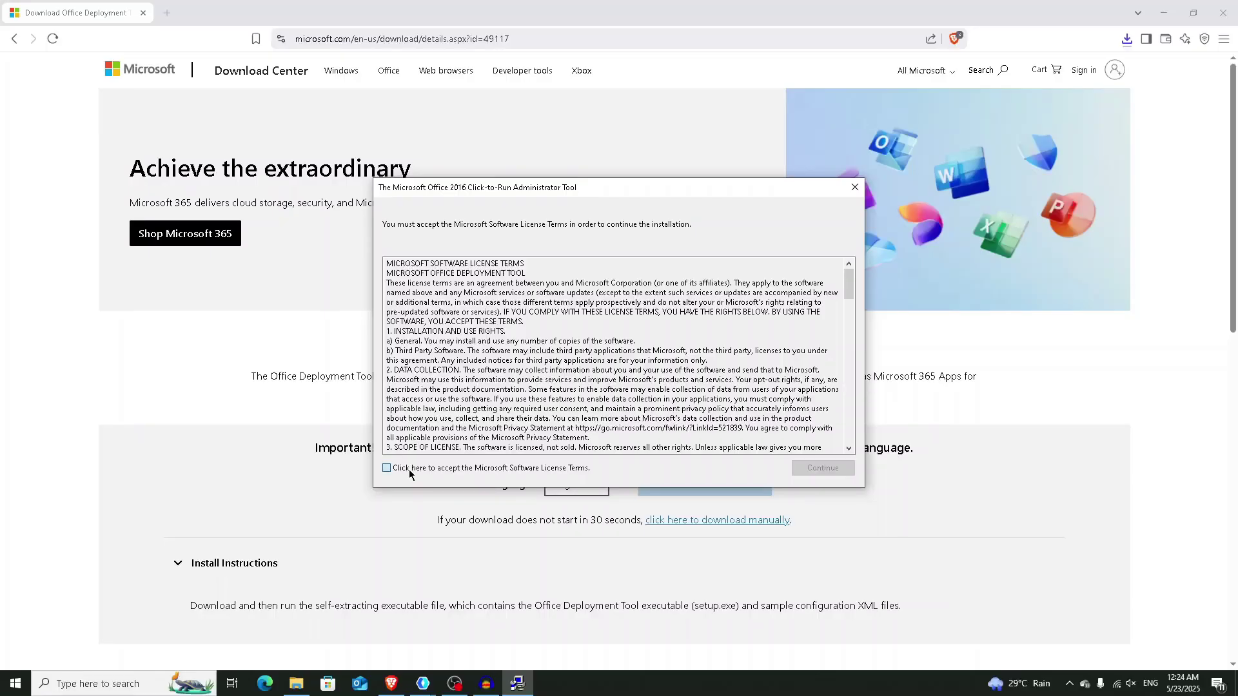
Step: Accept the license terms and extract the deployment files into C:\office
{"action": "left_click", "coordinate": [387, 468]}
{"action": "left_click", "coordinate": [823, 468]}
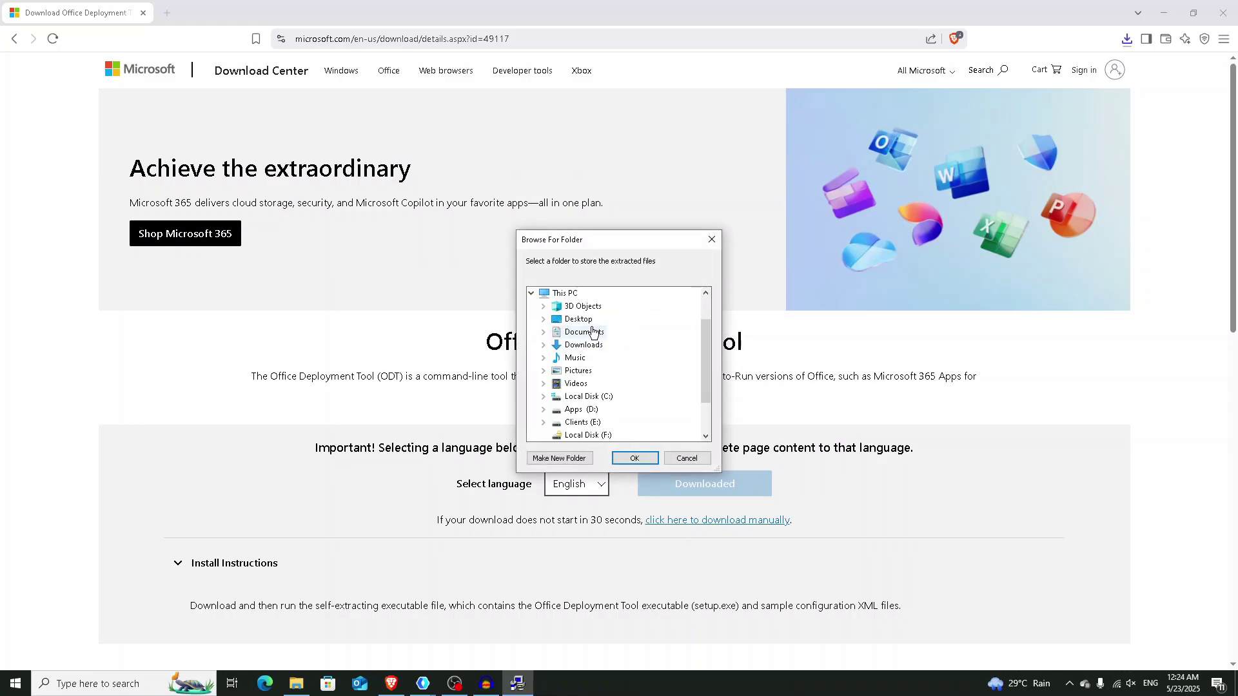
{"action": "double_click", "coordinate": [581, 397]}
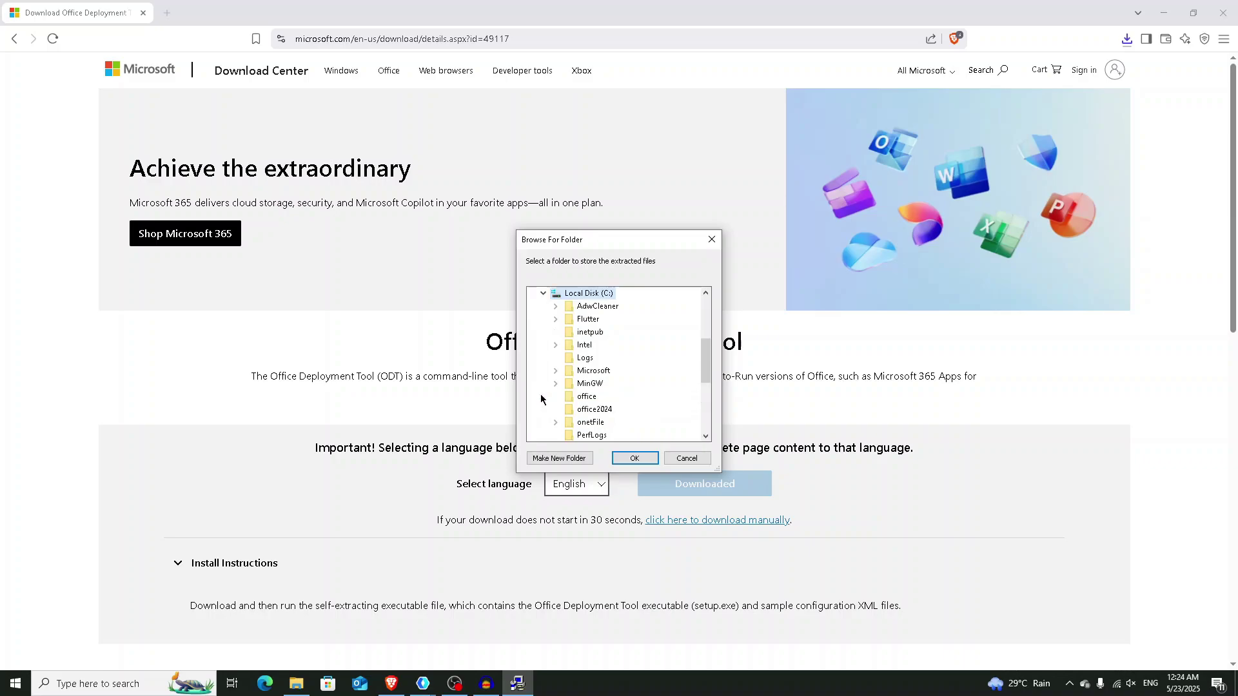
{"action": "left_click", "coordinate": [586, 397]}
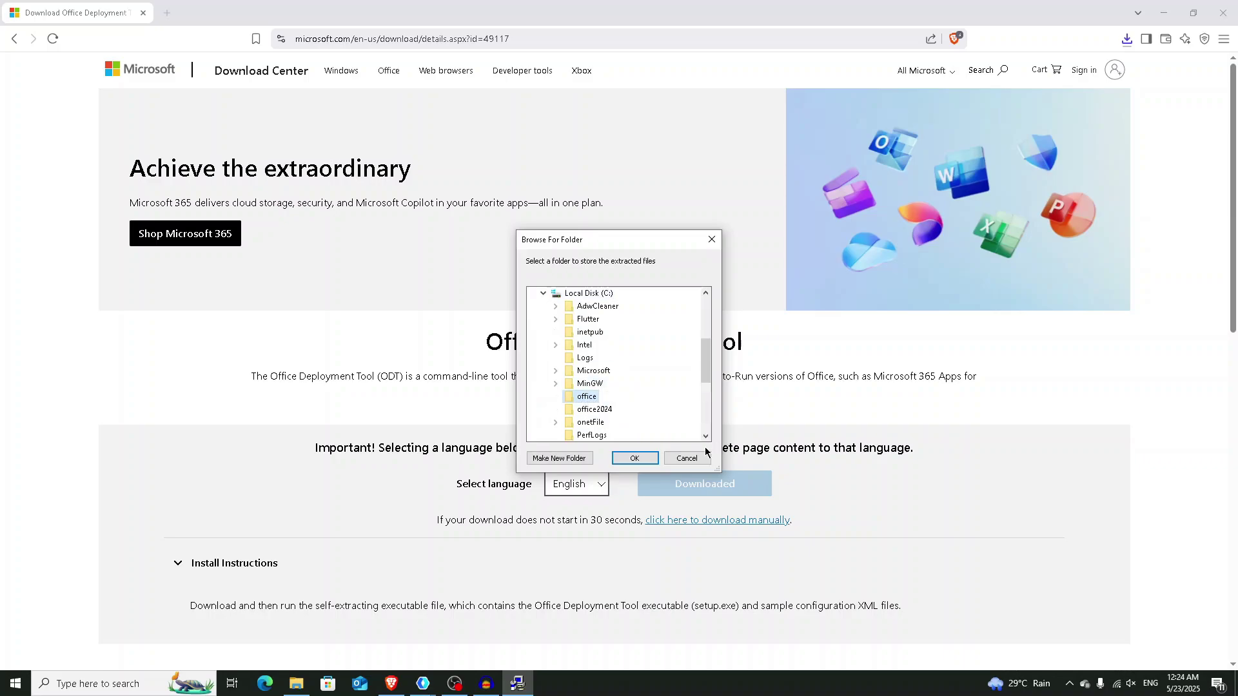
{"action": "left_click", "coordinate": [634, 458]}
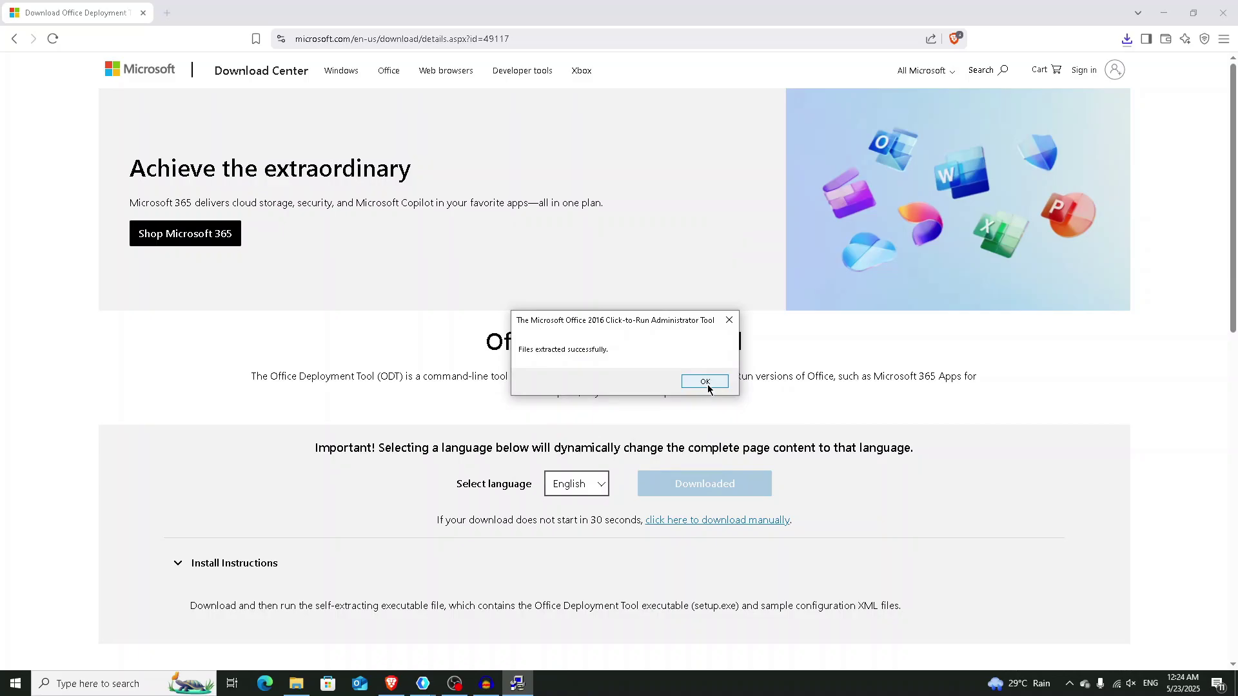
{"action": "left_click", "coordinate": [708, 384]}
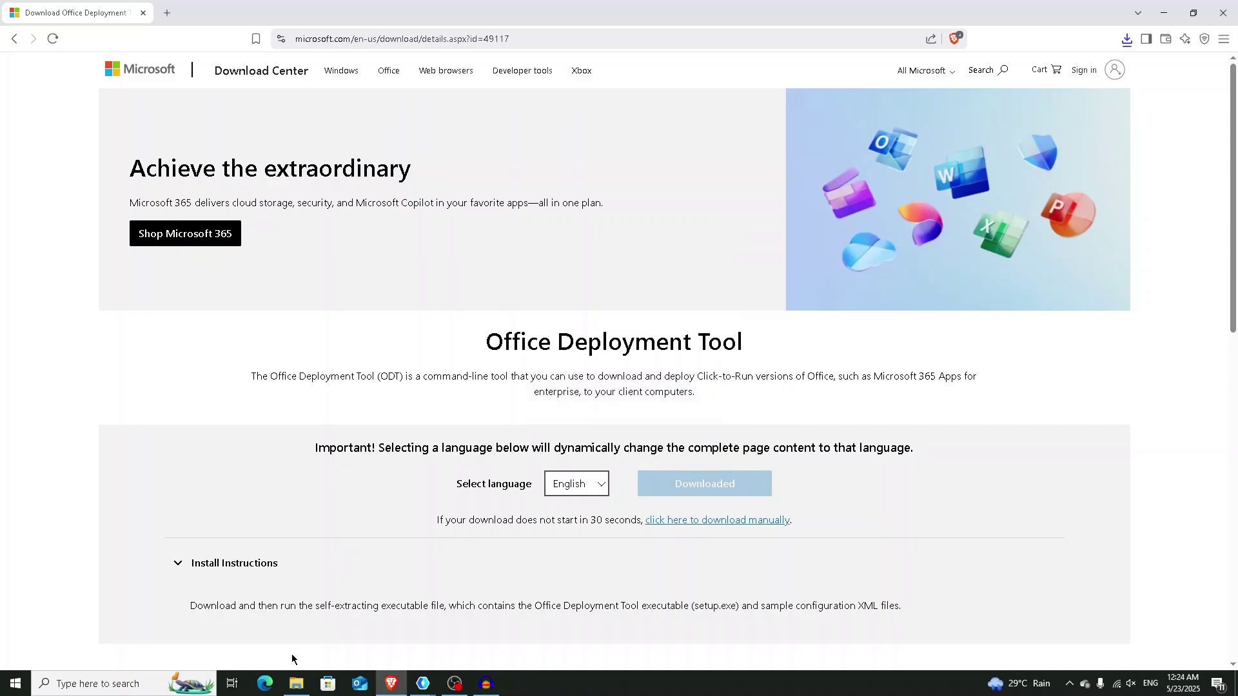
Step: Delete configuration-Office365-x64 from the office folder
{"action": "left_click", "coordinate": [296, 684]}
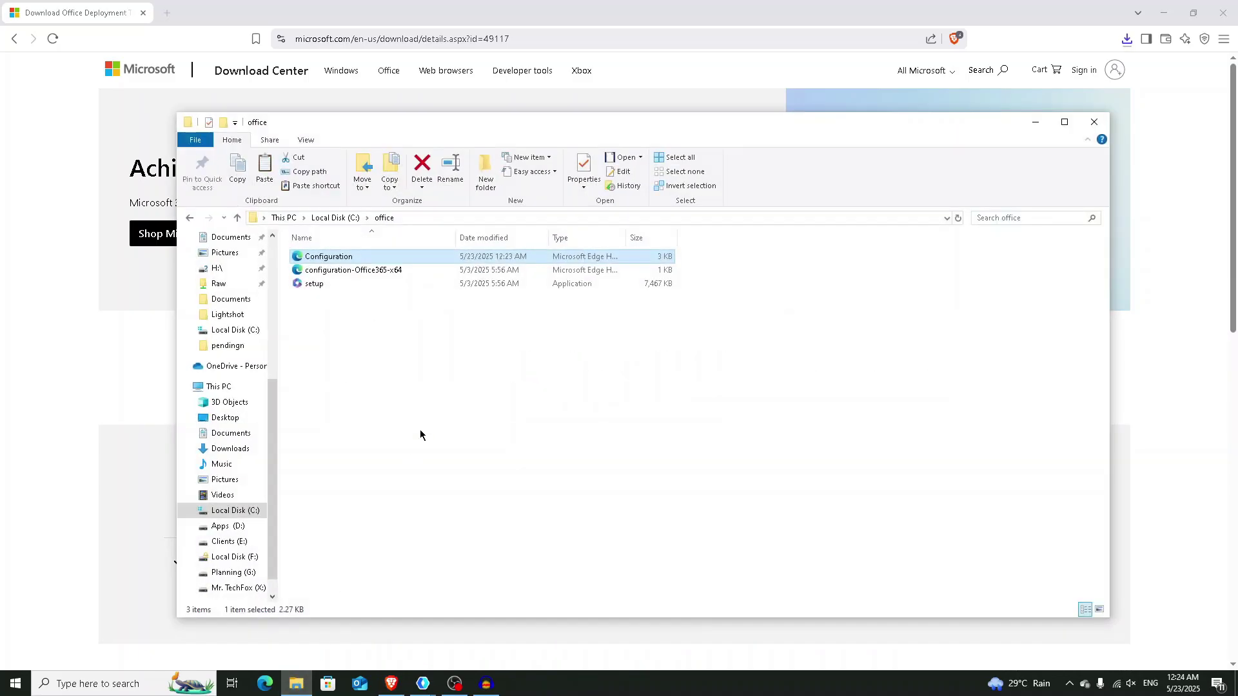
{"action": "left_click", "coordinate": [364, 272]}
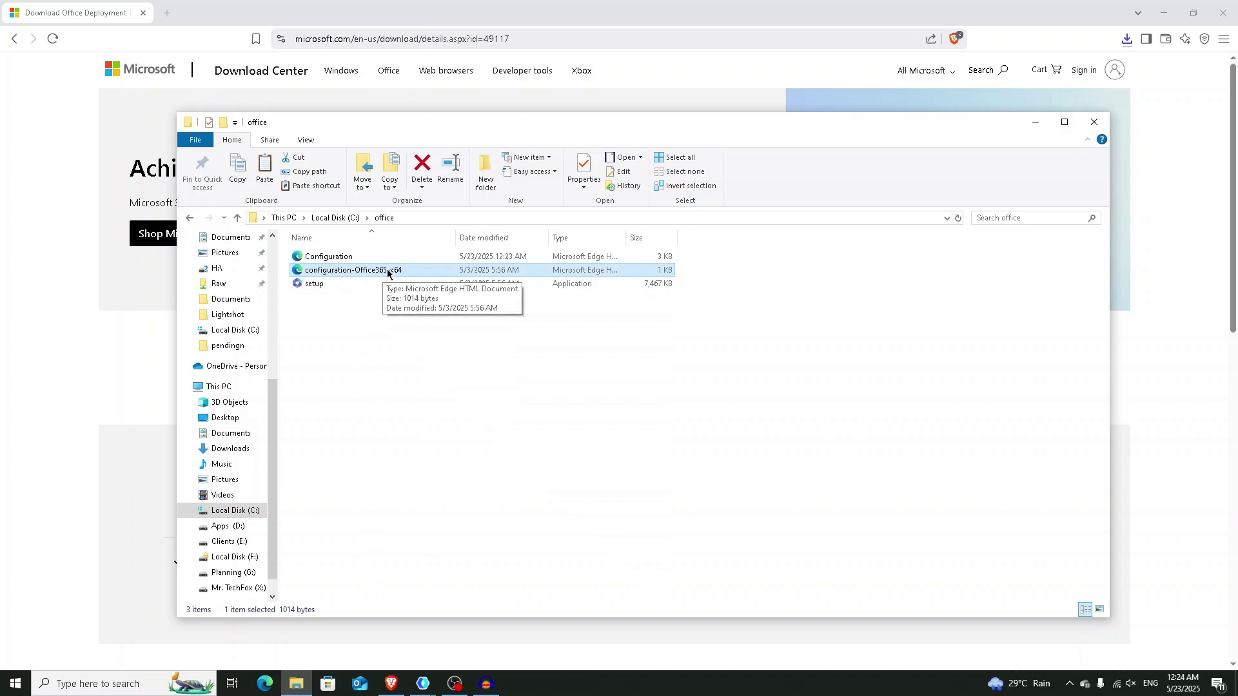
{"action": "left_click", "coordinate": [422, 169]}
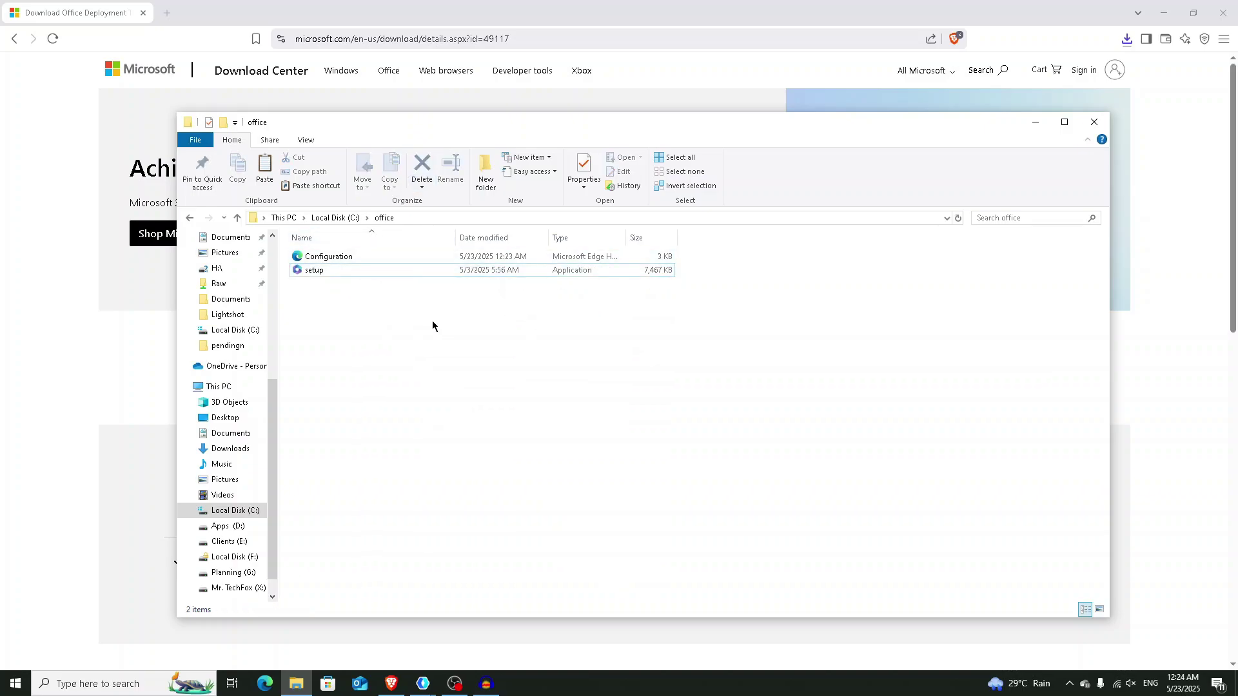
{"action": "left_click_drag", "start_coordinate": [369, 293], "coordinate": [341, 259]}
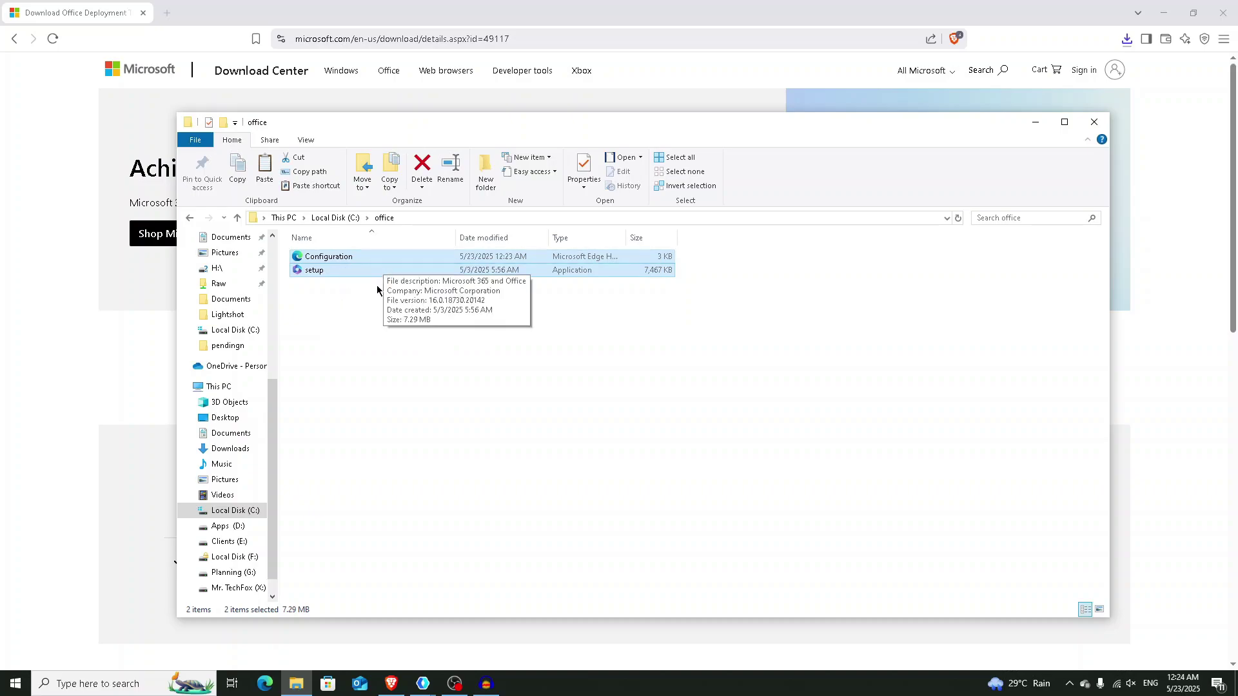
{"action": "left_click", "coordinate": [386, 309]}
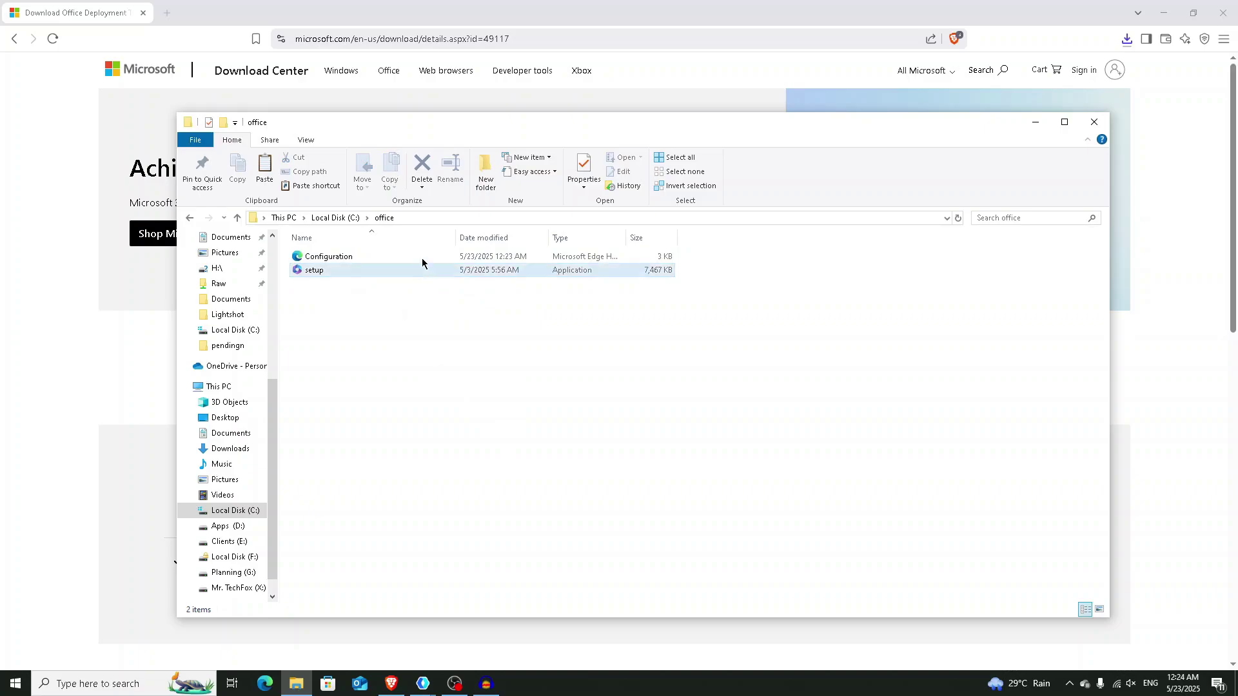
Step: Copy the C:\office folder path from the address bar
{"action": "left_click", "coordinate": [448, 216]}
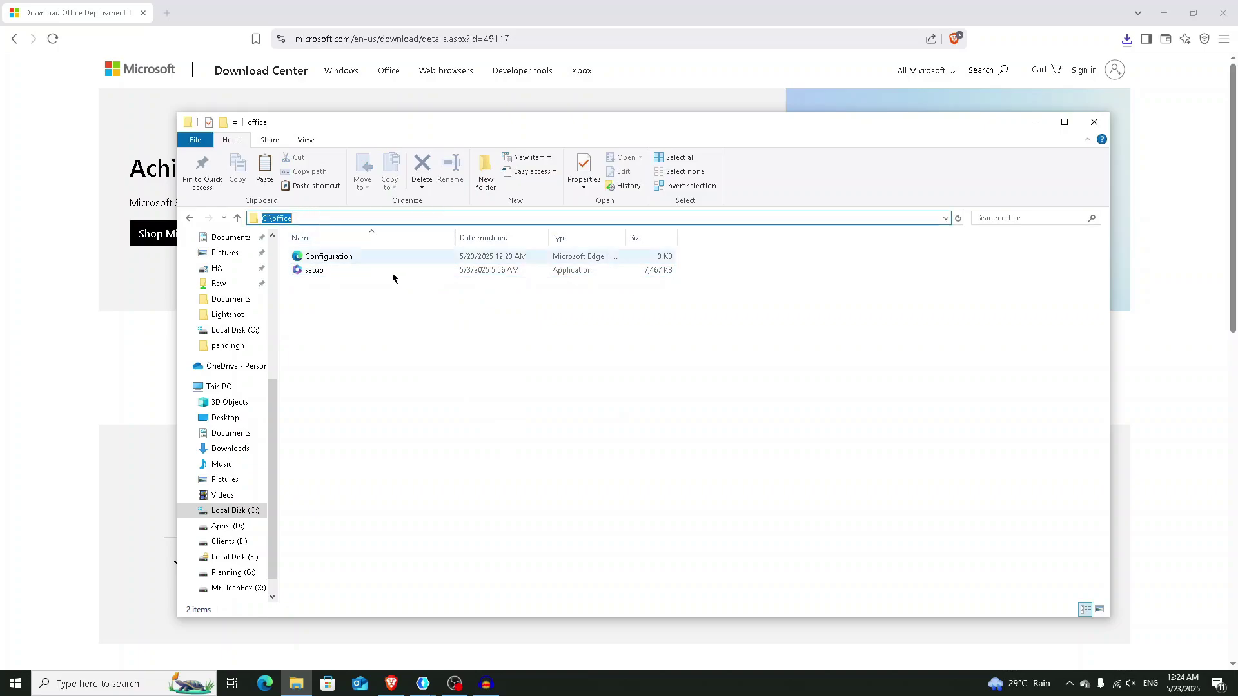
{"action": "left_click", "coordinate": [392, 291]}
{"action": "left_click", "coordinate": [430, 218]}
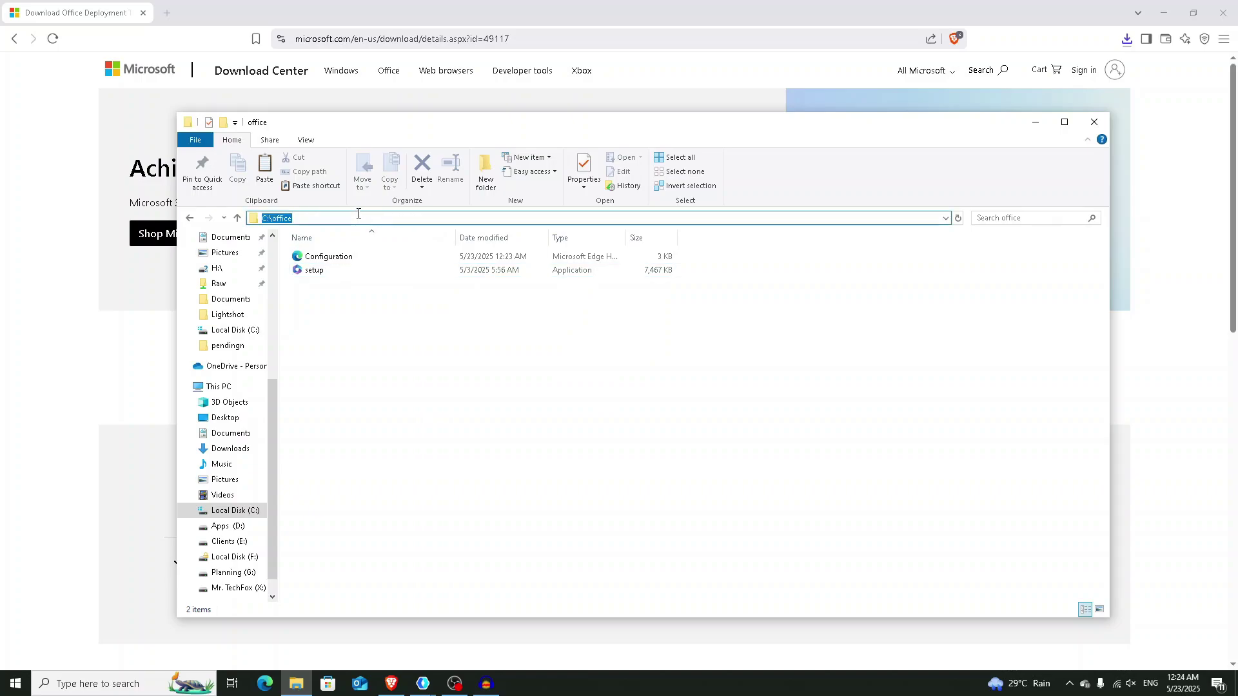
{"action": "right_click", "coordinate": [283, 218]}
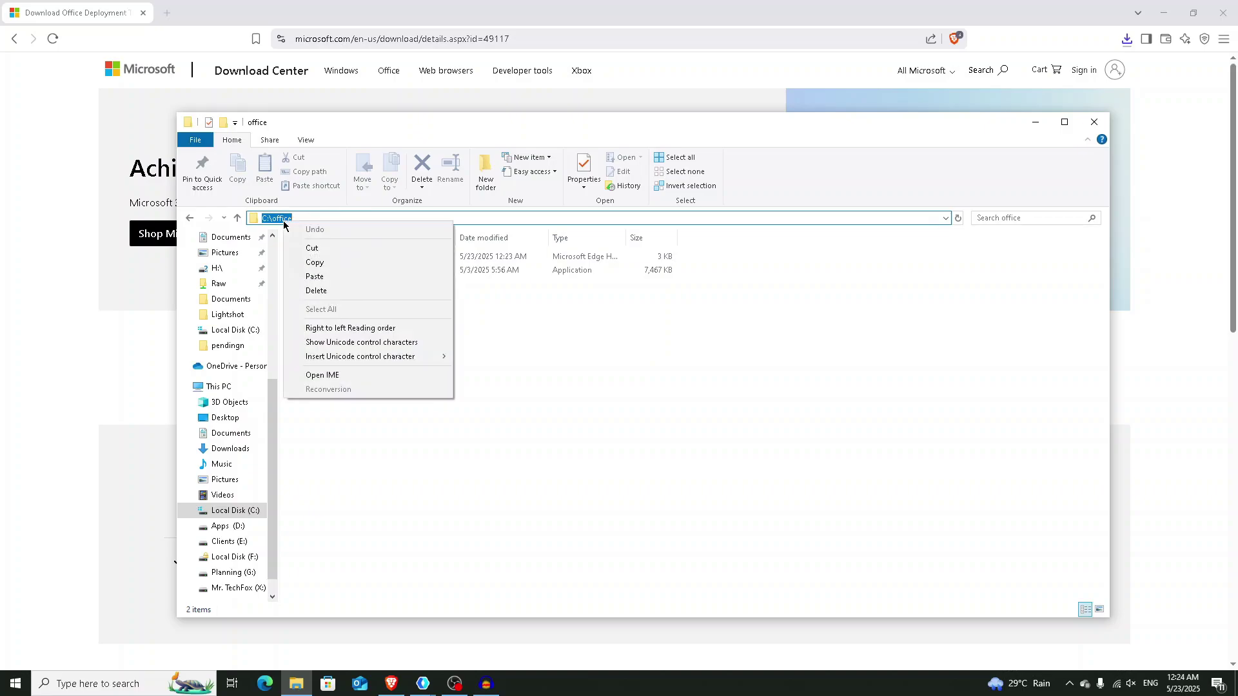
{"action": "left_click", "coordinate": [320, 264]}
{"action": "left_click", "coordinate": [426, 397]}
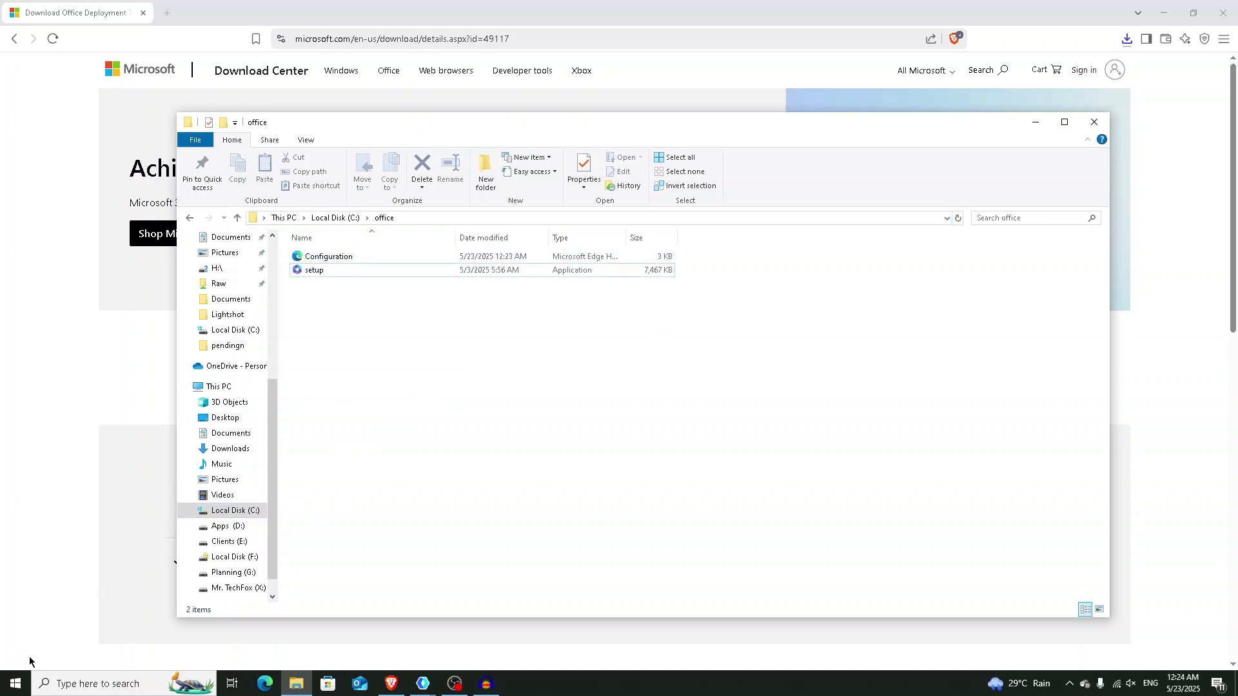
Step: Open an administrator Command Prompt and change into the C:\office folder
{"action": "left_click", "coordinate": [15, 684]}
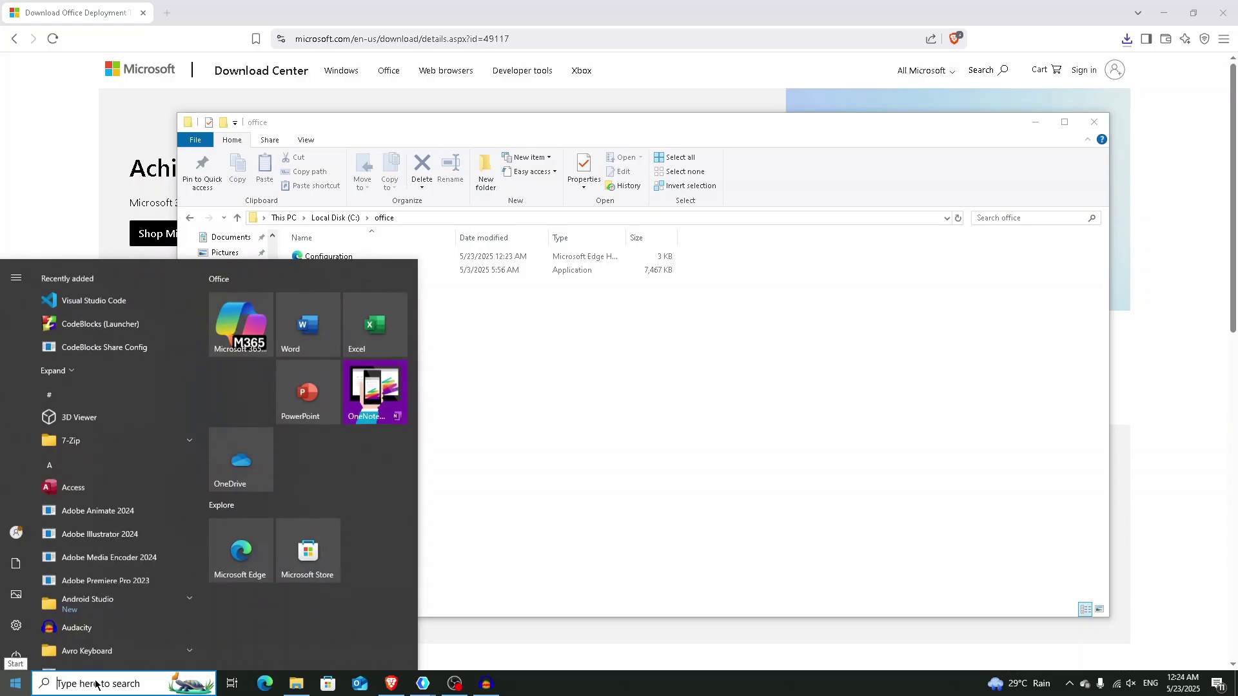
{"action": "type", "text": "c"}
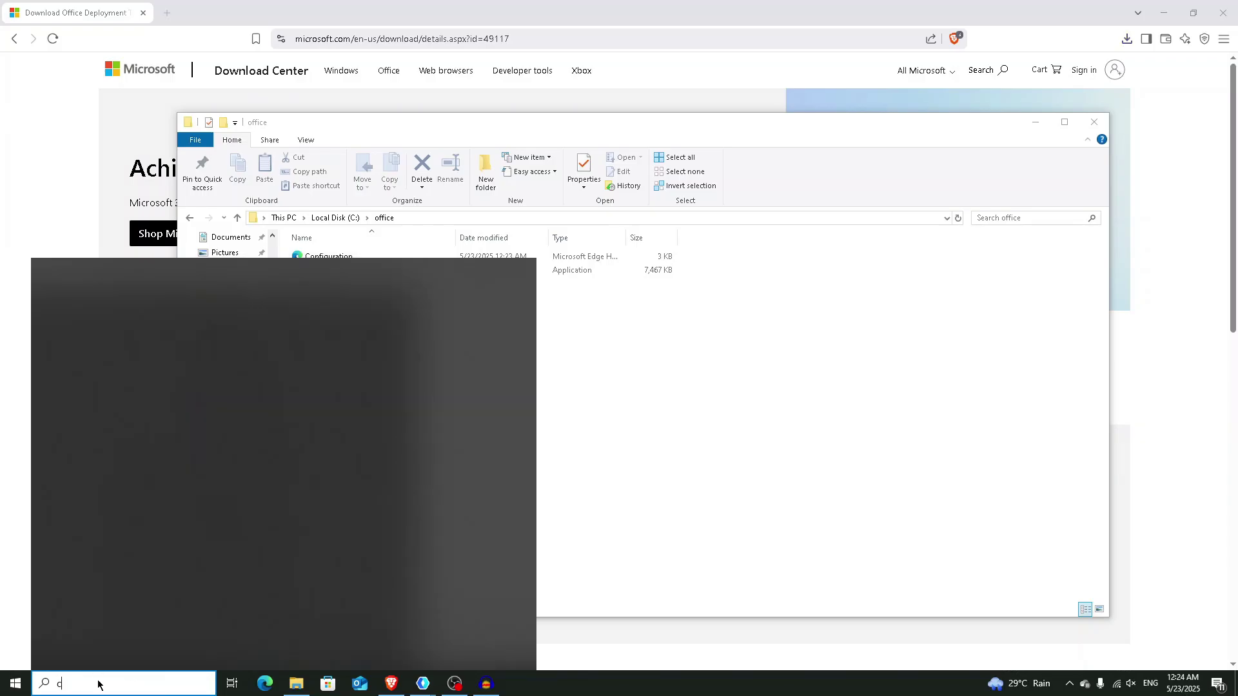
{"action": "type", "text": "md"}
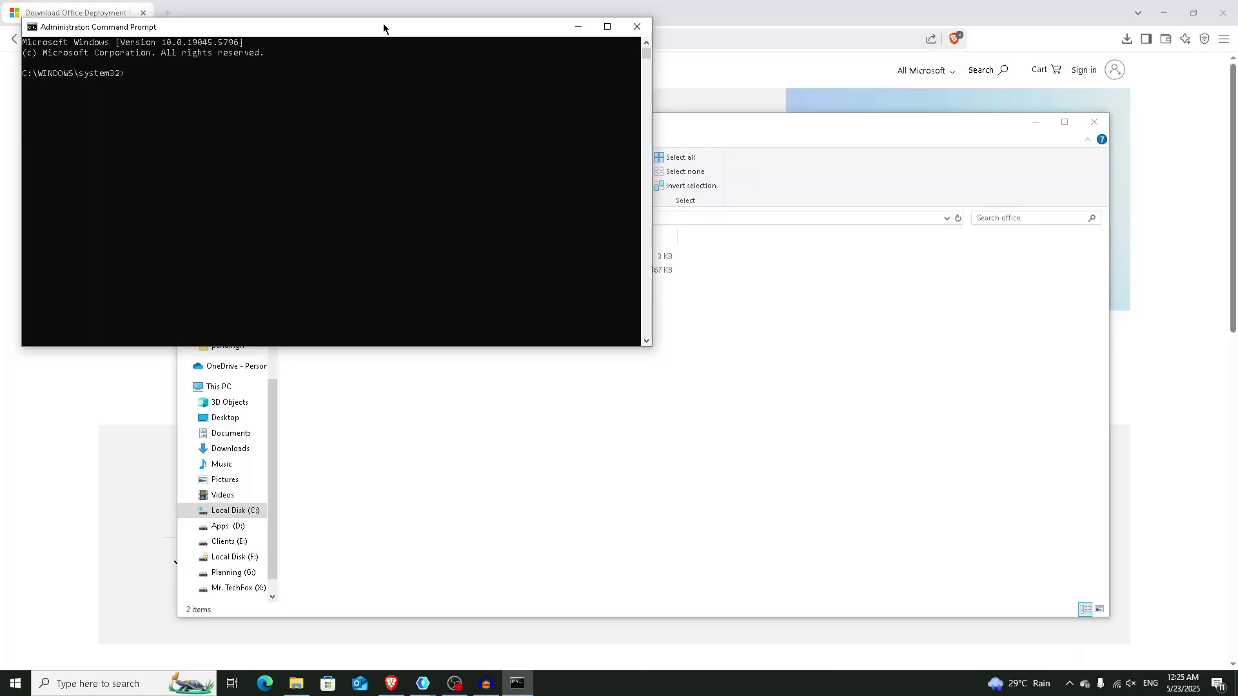
{"action": "left_click_drag", "start_coordinate": [384, 29], "coordinate": [723, 308]}
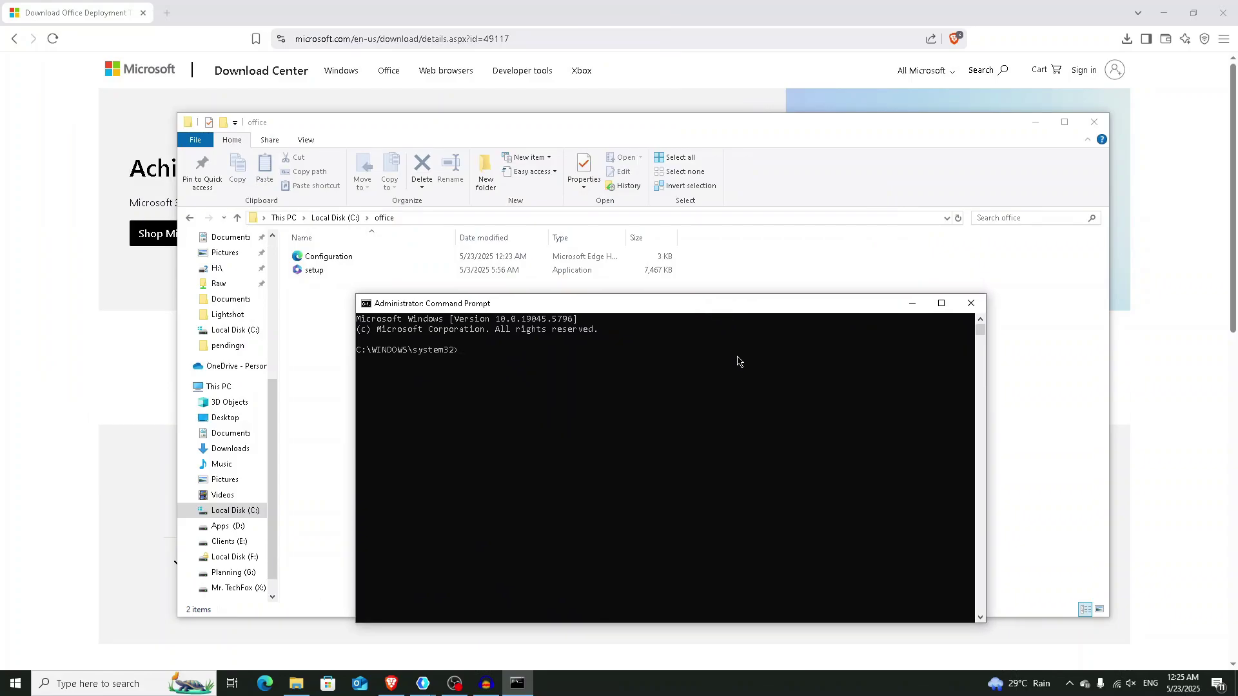
{"action": "type", "text": "cd"}
{"action": "key", "text": "ctrl+v"}
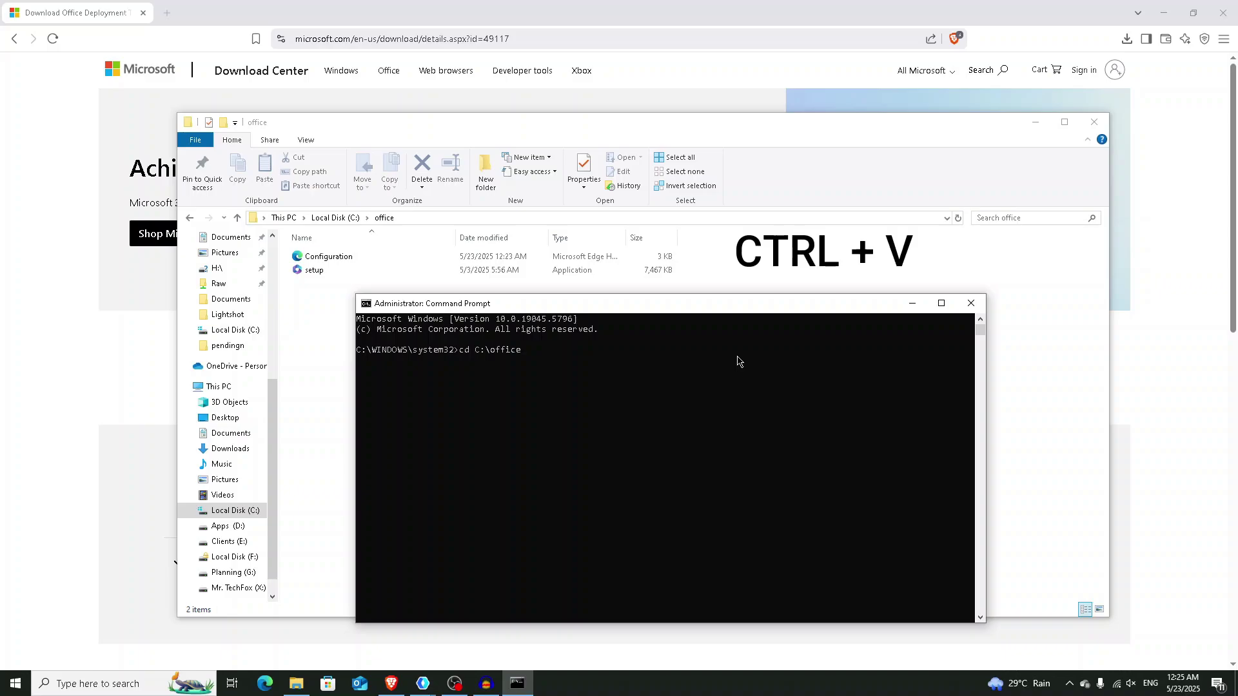
{"action": "key", "text": "Return"}
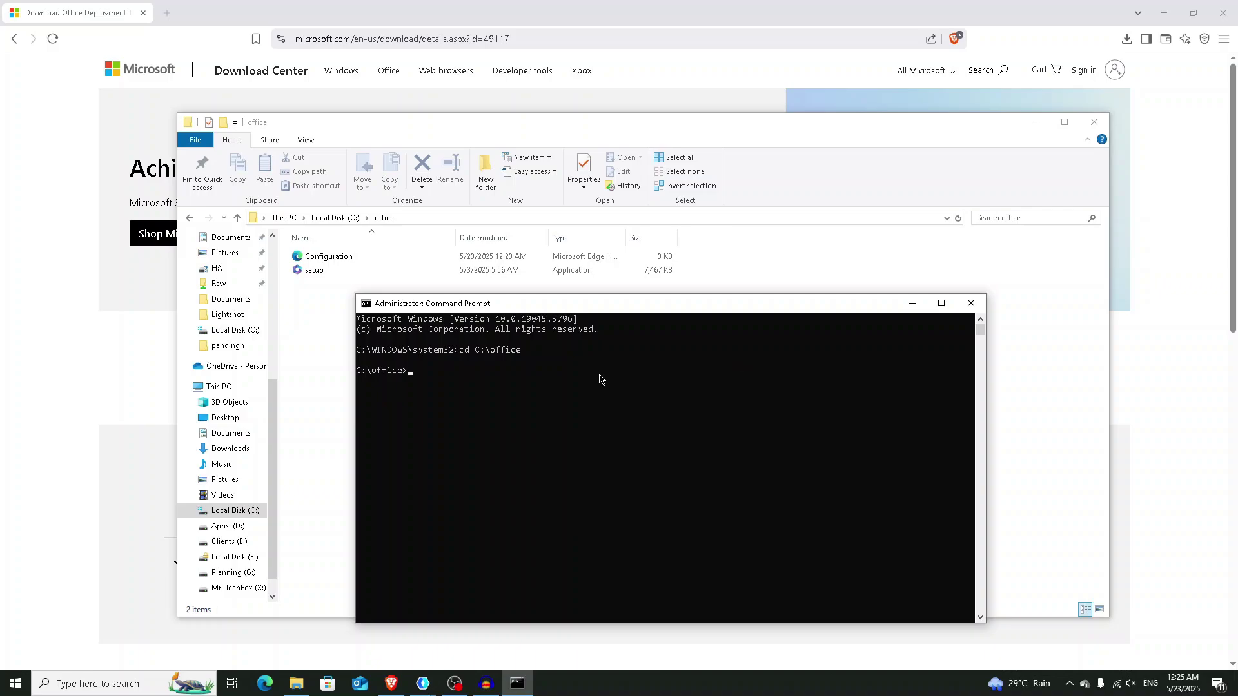
{"action": "type", "text": "setup.e"}
{"action": "type", "text": "xe "}
{"action": "type", "text": "/configure"}
{"action": "type", "text": " Configur"}
{"action": "type", "text": "ation.x"}
{"action": "type", "text": "ml"}
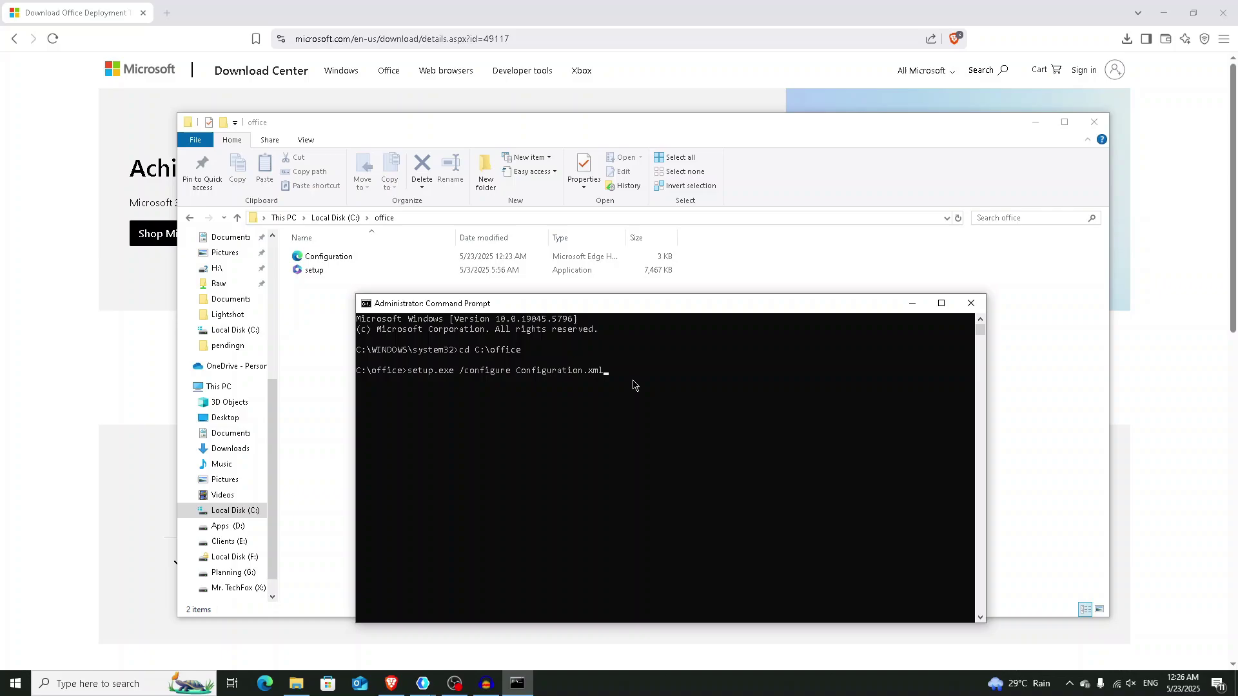
Step: Run setup.exe /configure Configuration.xml so Office, Visio and Project start downloading
{"action": "key", "text": "Return"}
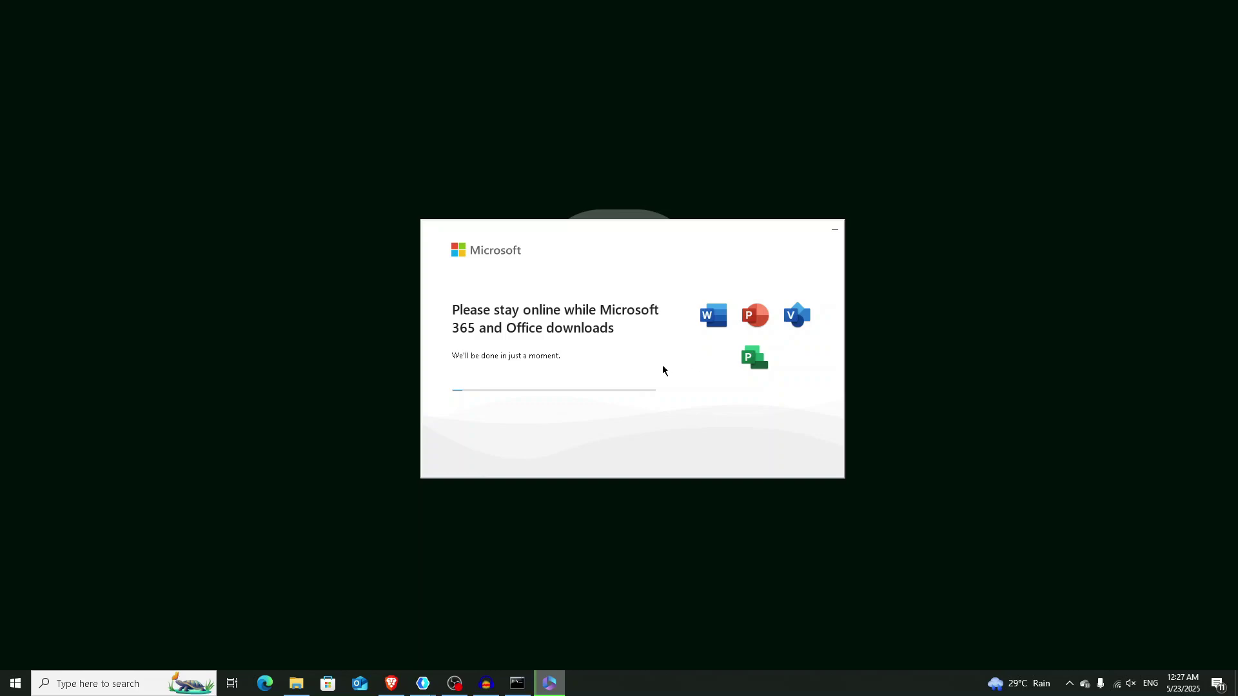
{"action": "key", "text": "super"}
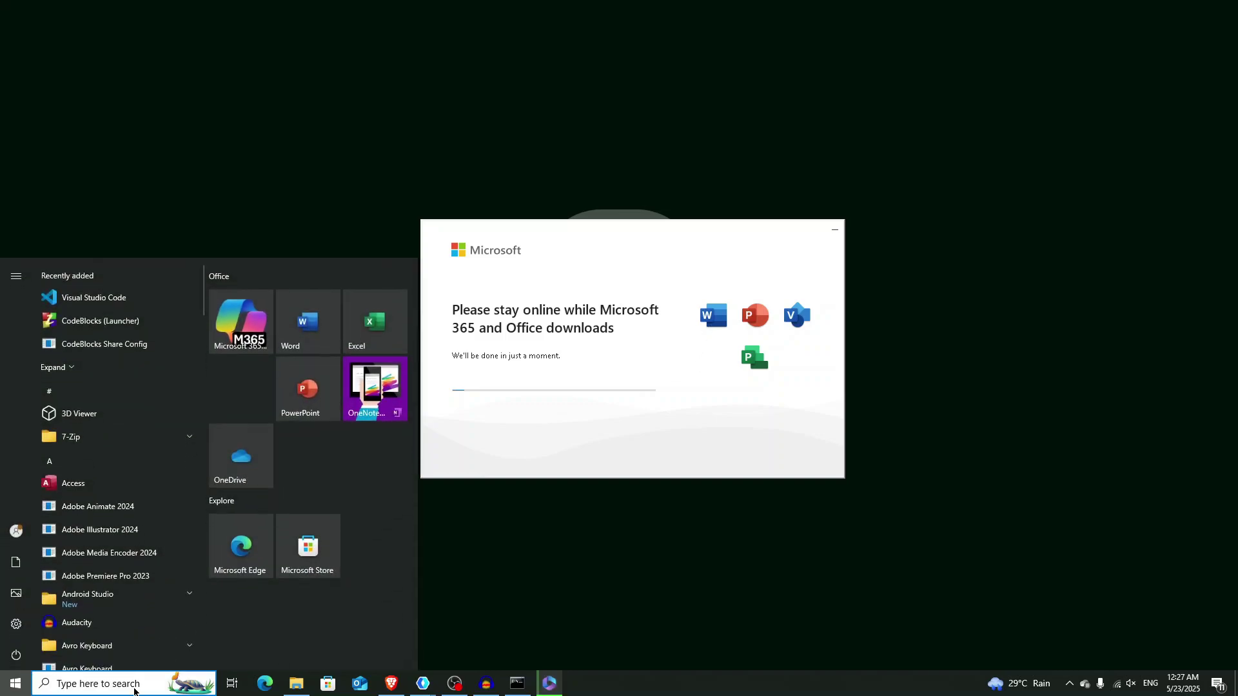
{"action": "type", "text": "project"}
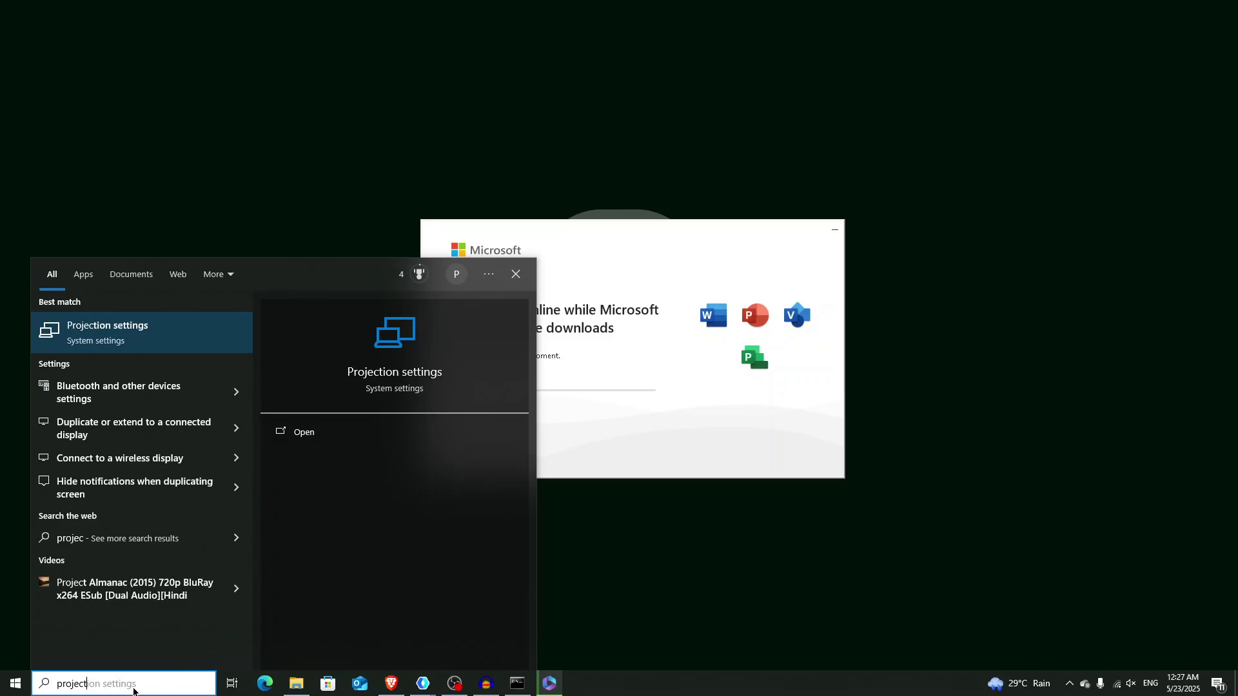
{"action": "left_click", "coordinate": [948, 392]}
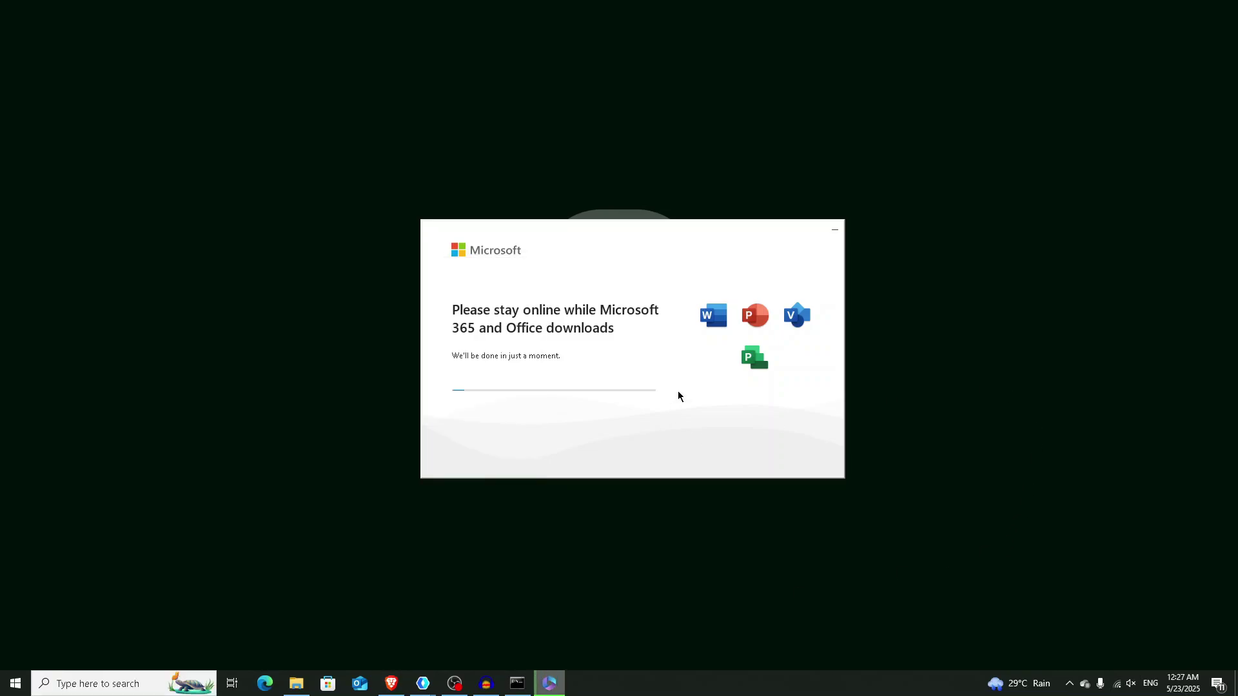